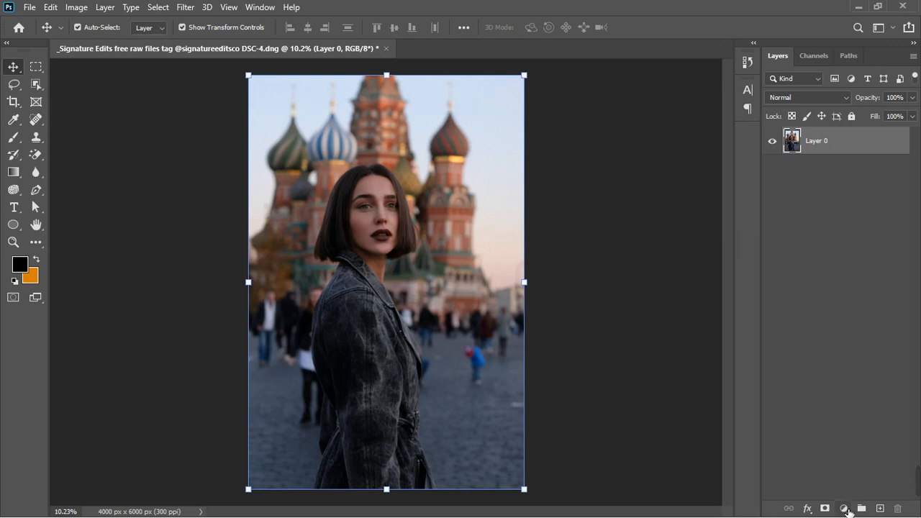
Add a black (000000) Solid Color fill layer above the photo and hide it
left_click(844, 509)
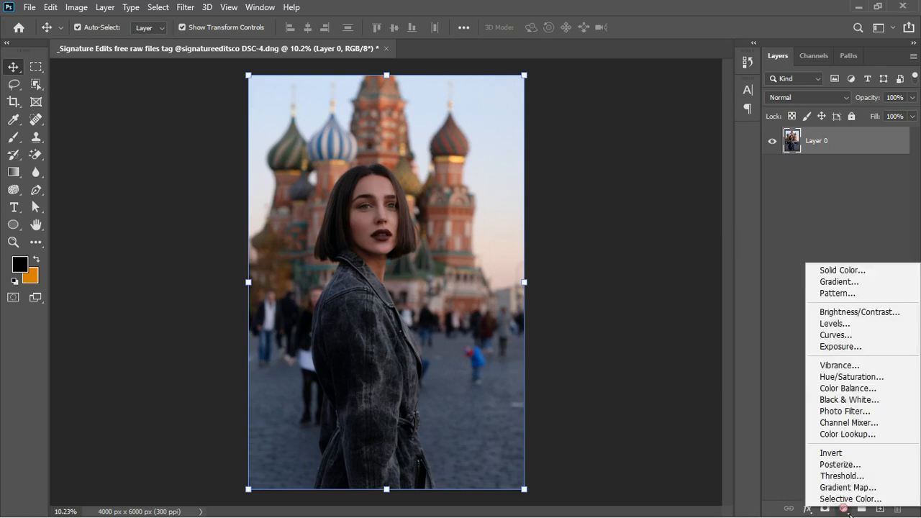
left_click(843, 271)
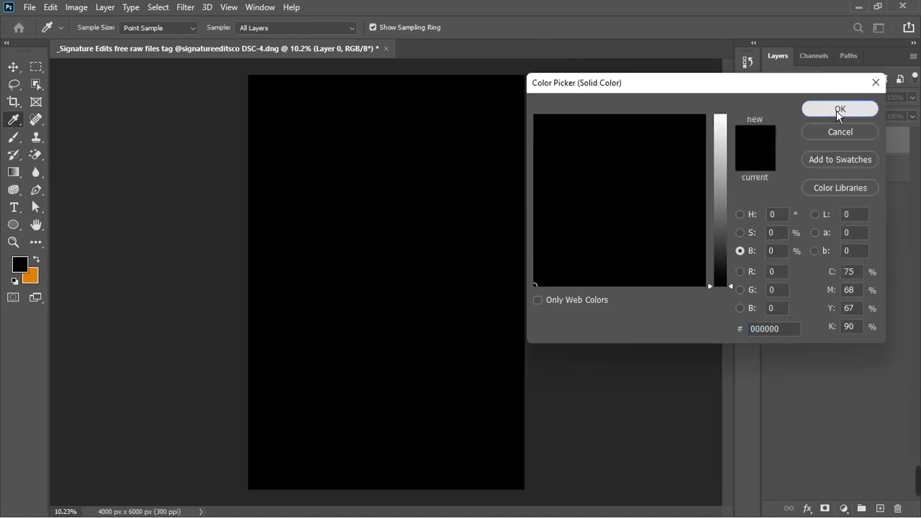
left_click(835, 111)
left_click(773, 145)
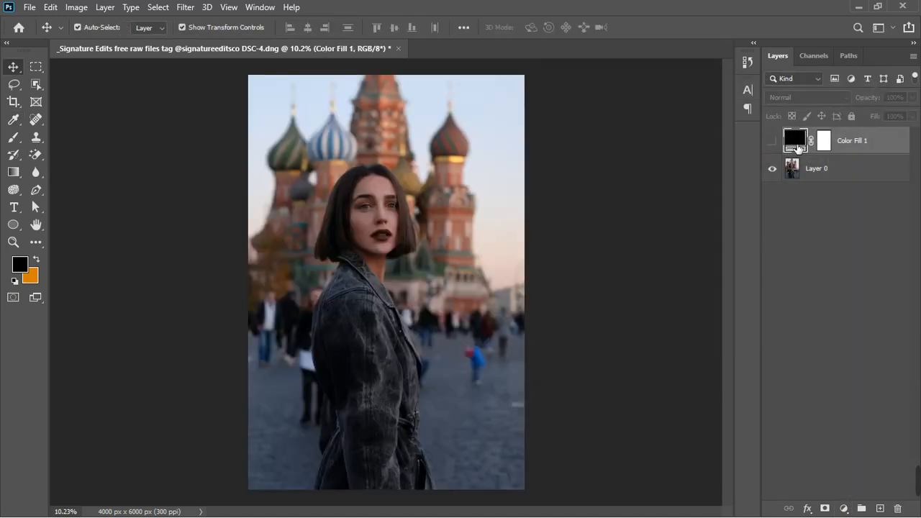
Recolour the fill layer to 9fa4c8 by sampling the white clothing of the background pedestrian, and make the layer visible again
double_click(805, 146)
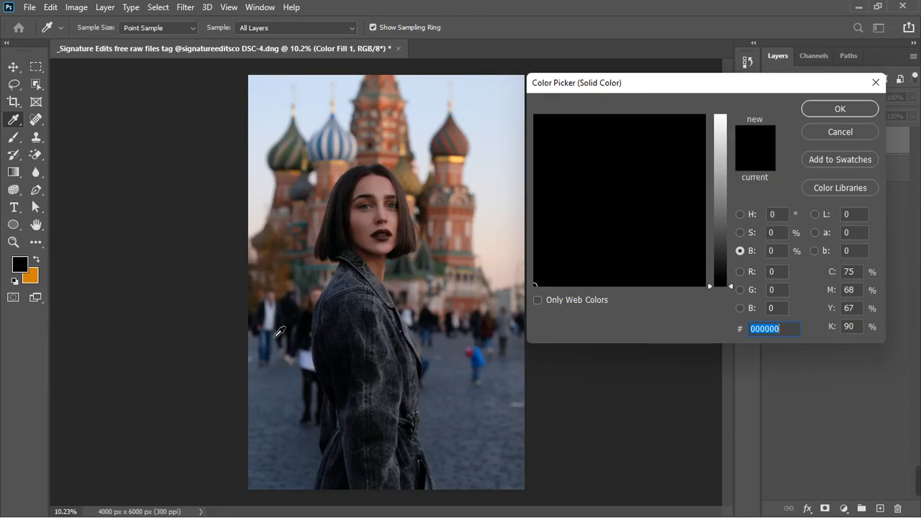
left_click(313, 371)
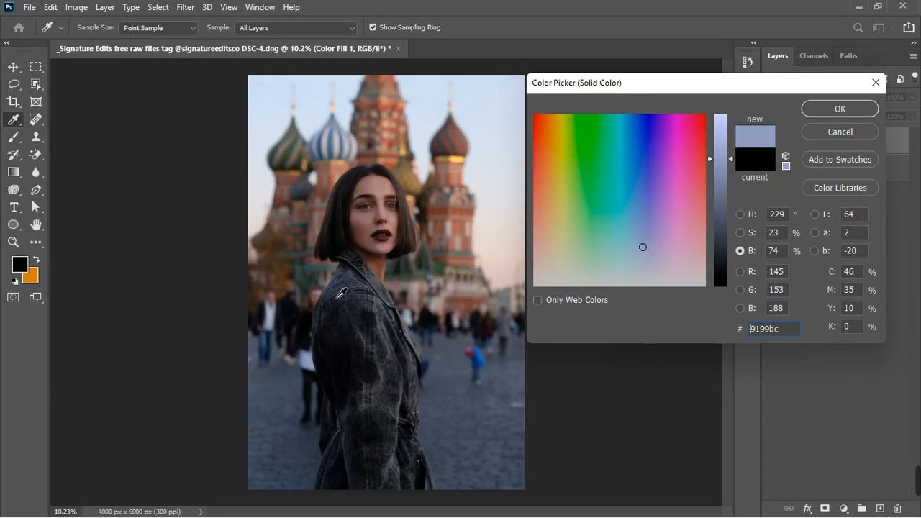
left_click(276, 325)
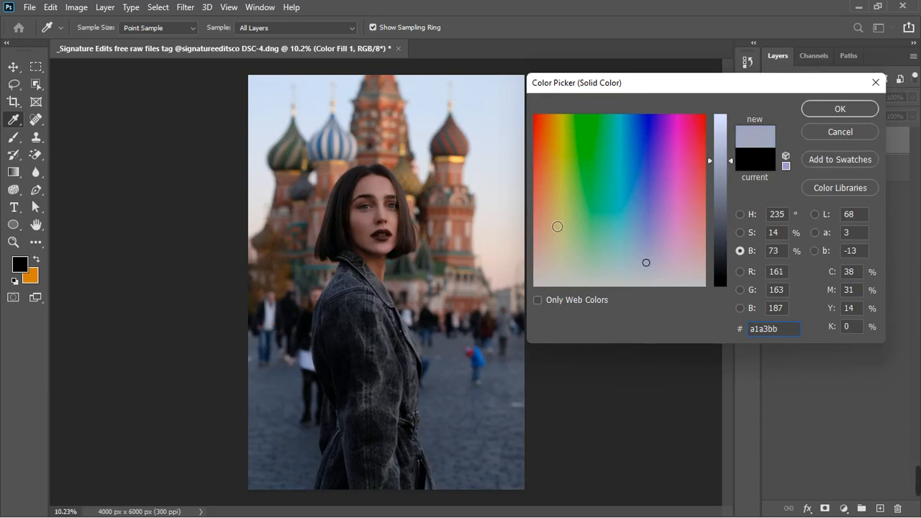
left_click(317, 379)
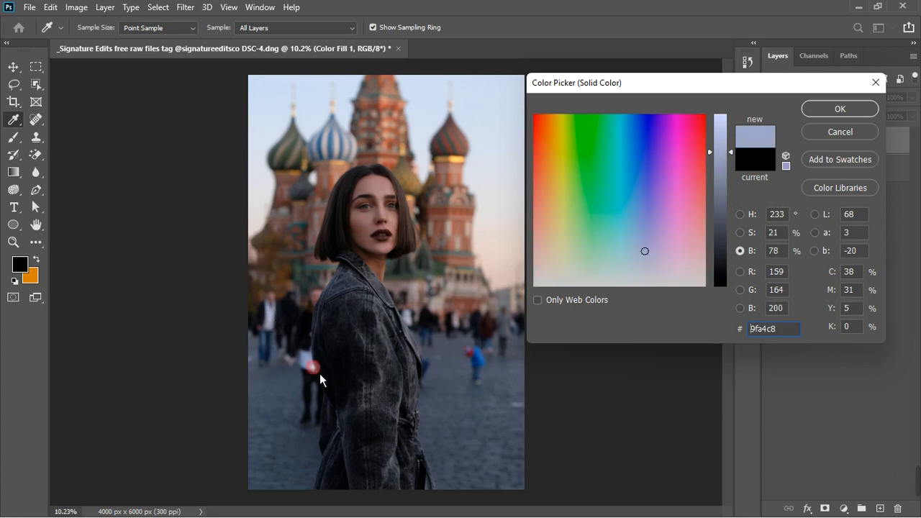
left_click(857, 112)
left_click(773, 141)
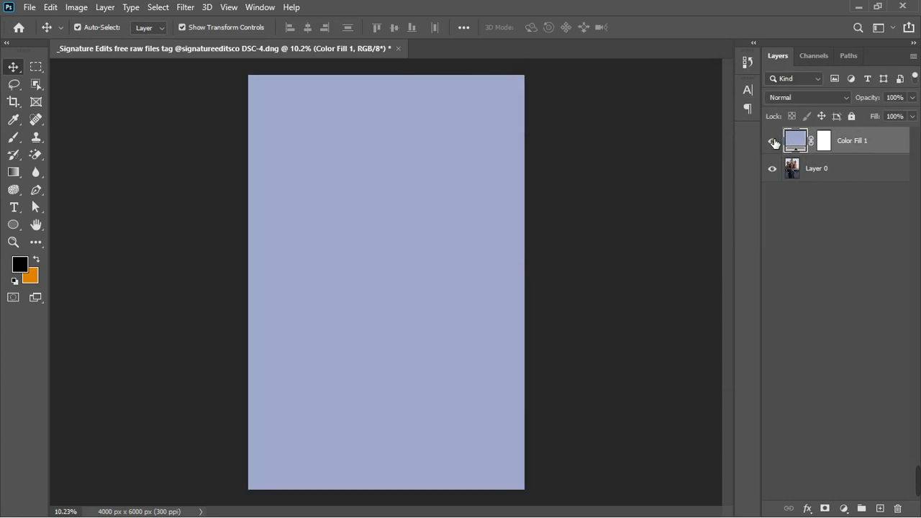
Set the colour fill layer's blend mode to Divide and toggle its visibility to compare the photo before and after
left_click(809, 98)
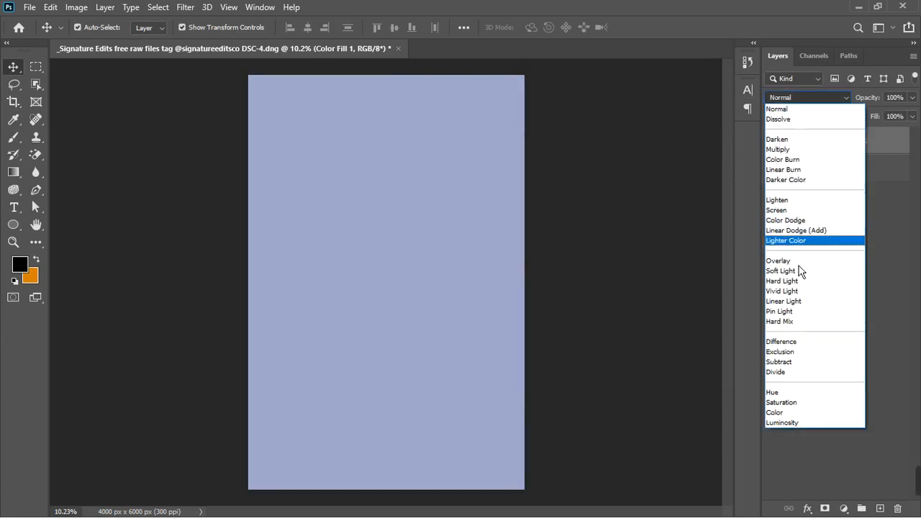
left_click(785, 372)
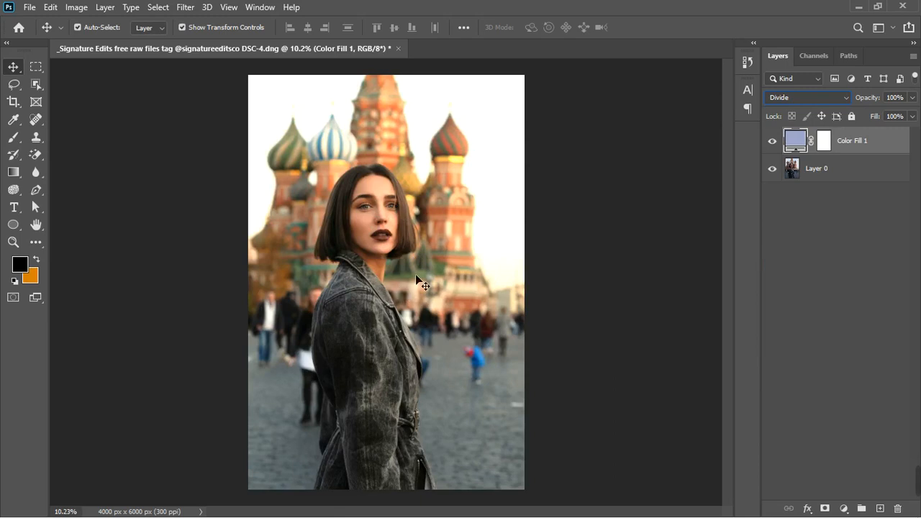
left_click(772, 141)
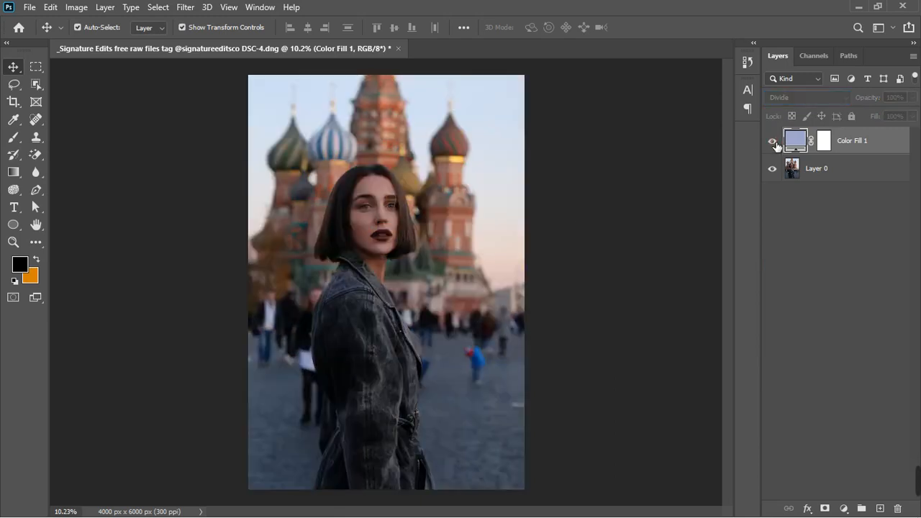
left_click(773, 142)
left_click(773, 142)
left_click(773, 143)
left_click(772, 142)
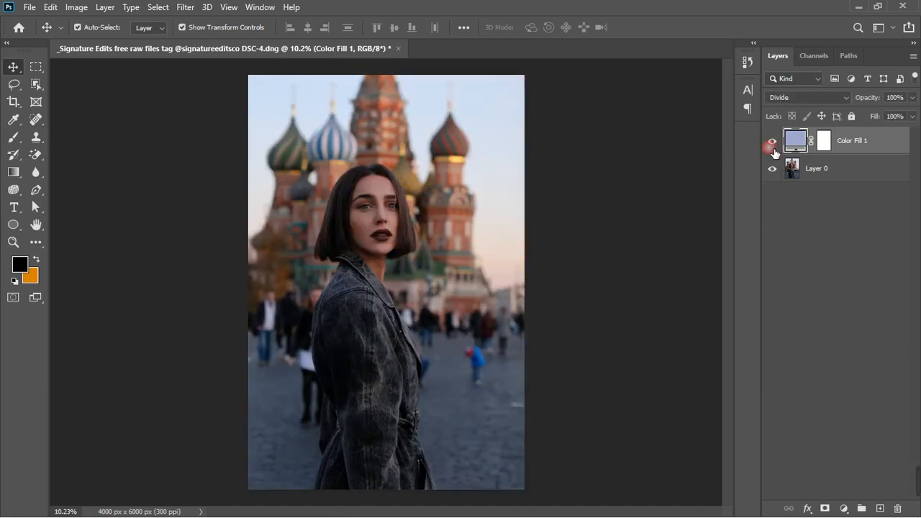
left_click(771, 142)
Raise the fill colour's brightness to 100%, giving colour cbd1ff
double_click(795, 141)
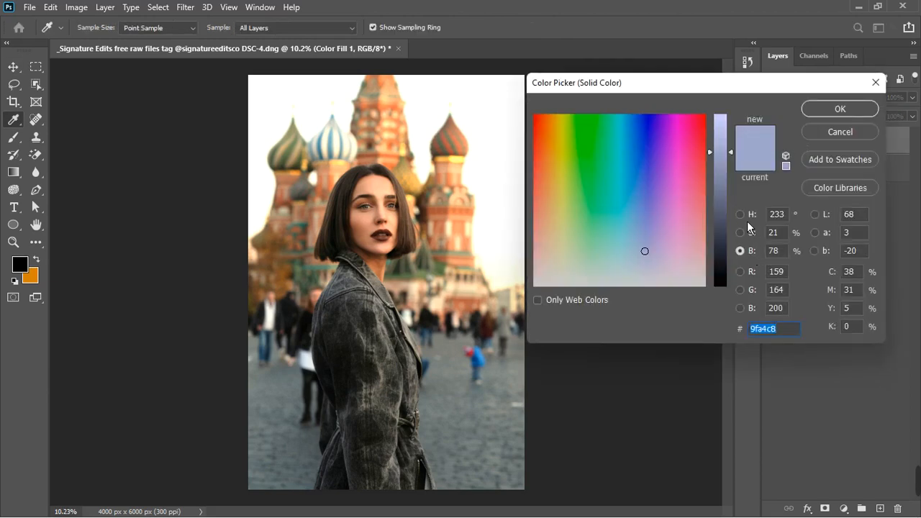
left_click(748, 259)
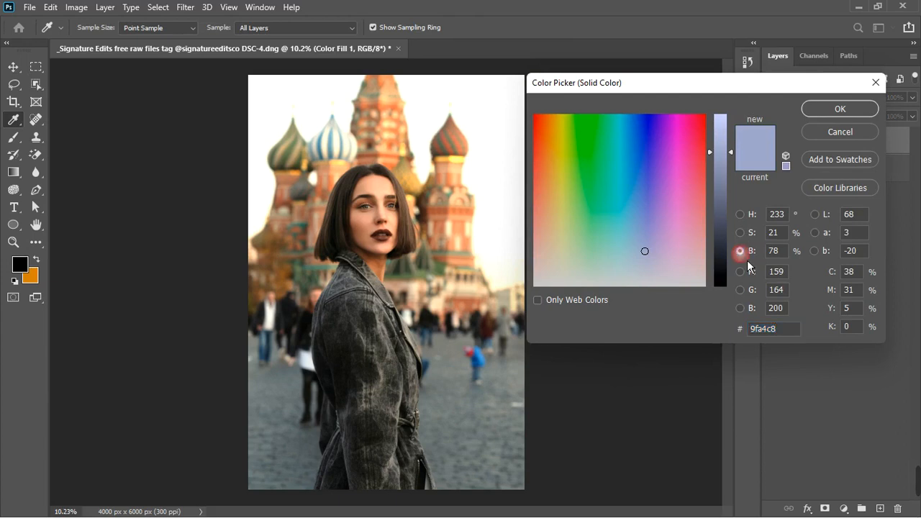
left_click_drag(737, 161, 740, 115)
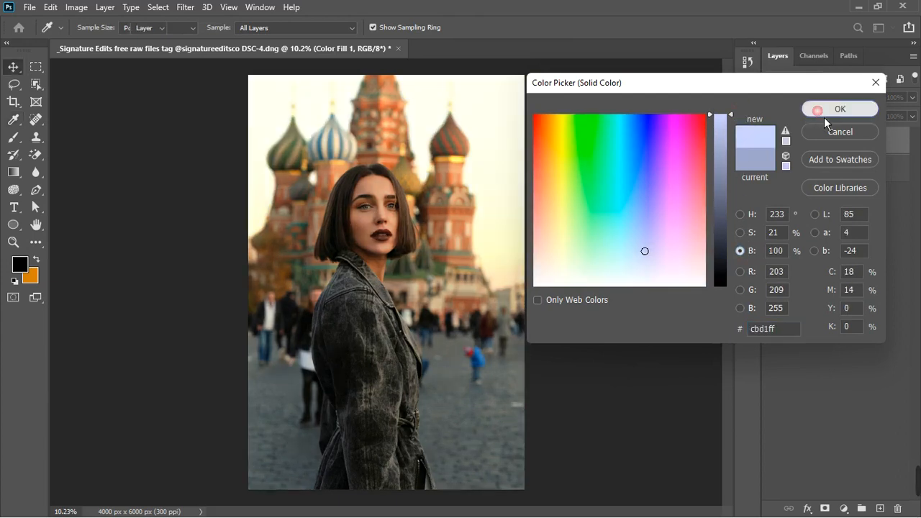
left_click(824, 111)
Examine the woman's face and the whole photo with the colour fill correction toggled off and on
scroll(349, 198, "up", 6)
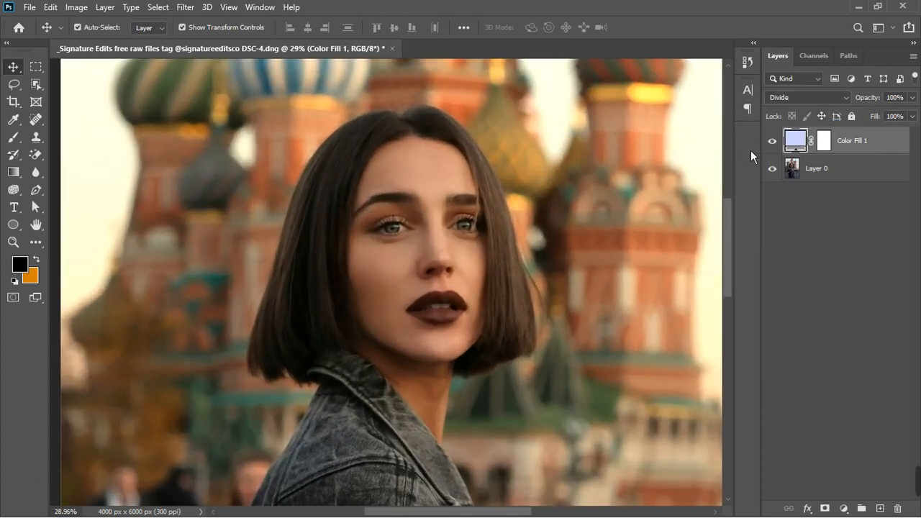
left_click(772, 141)
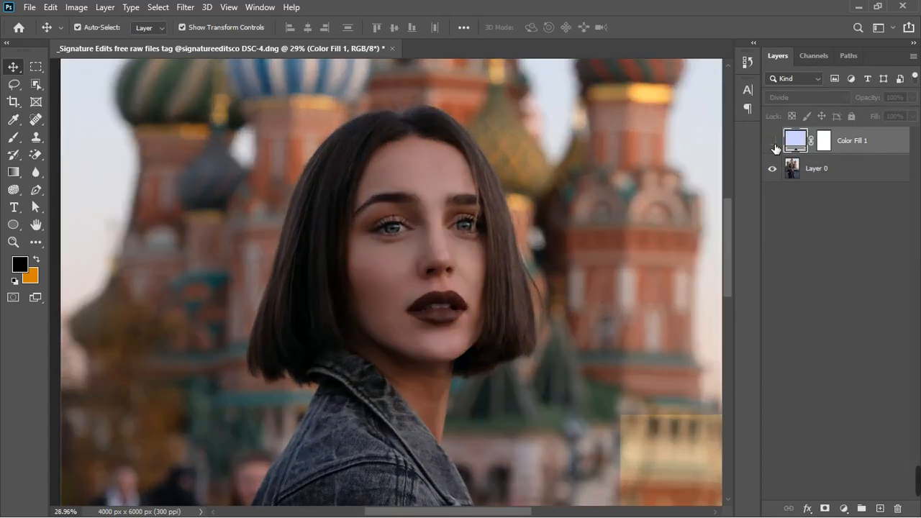
left_click(772, 141)
scroll(400, 227, "down", 5)
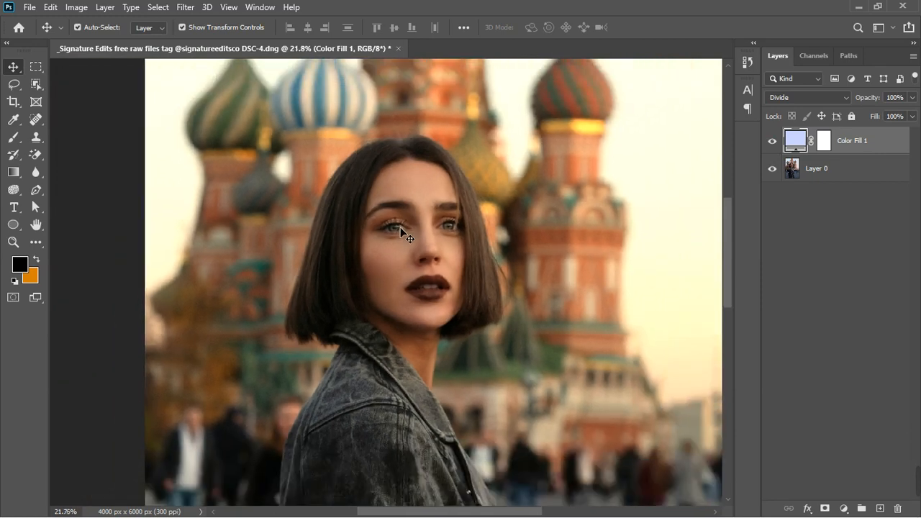
scroll(409, 229, "down", 4)
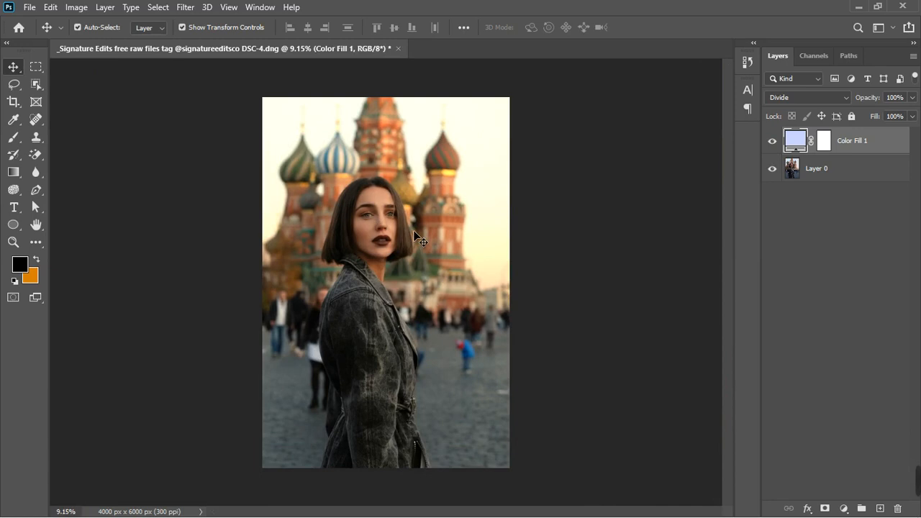
scroll(419, 240, "up", 2)
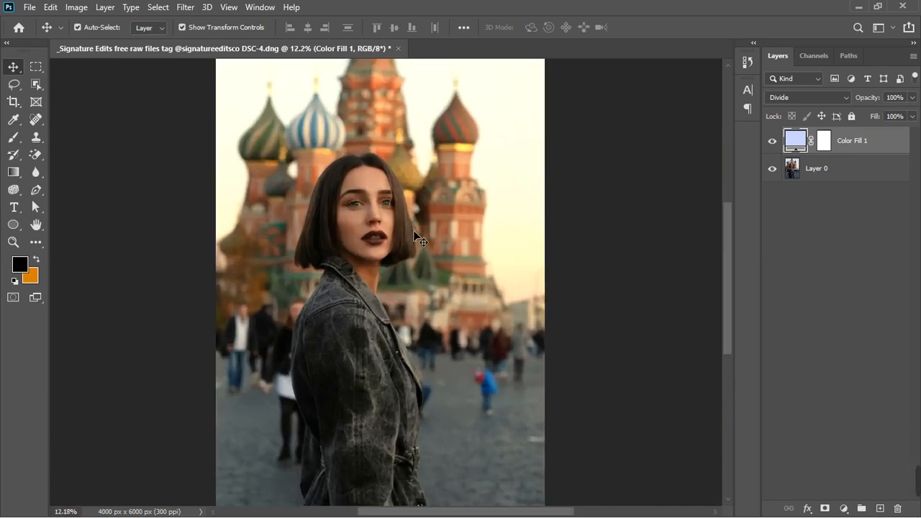
scroll(415, 232, "up", 1)
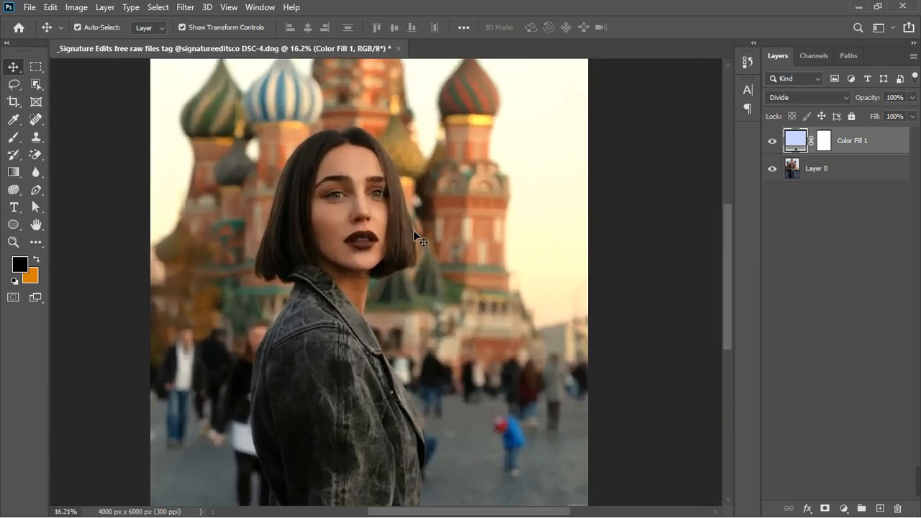
double_click(886, 144)
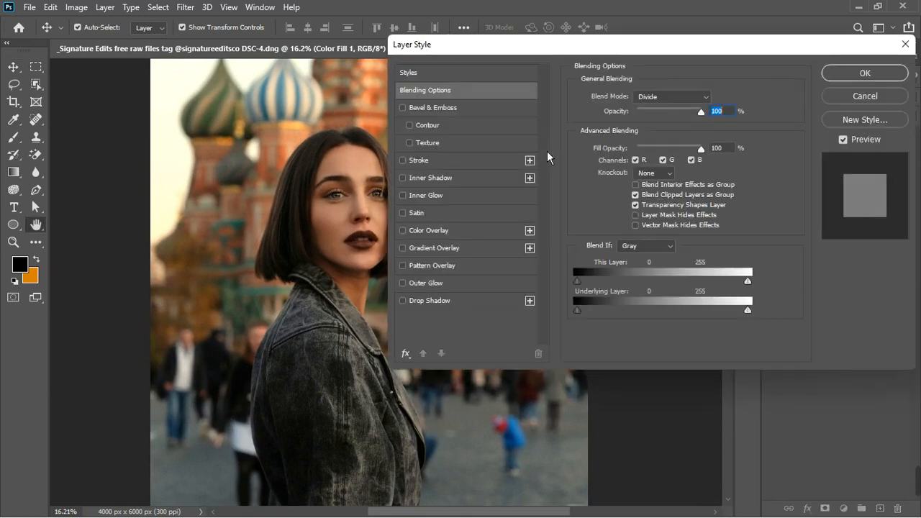
left_click(879, 101)
key("ctrl+0")
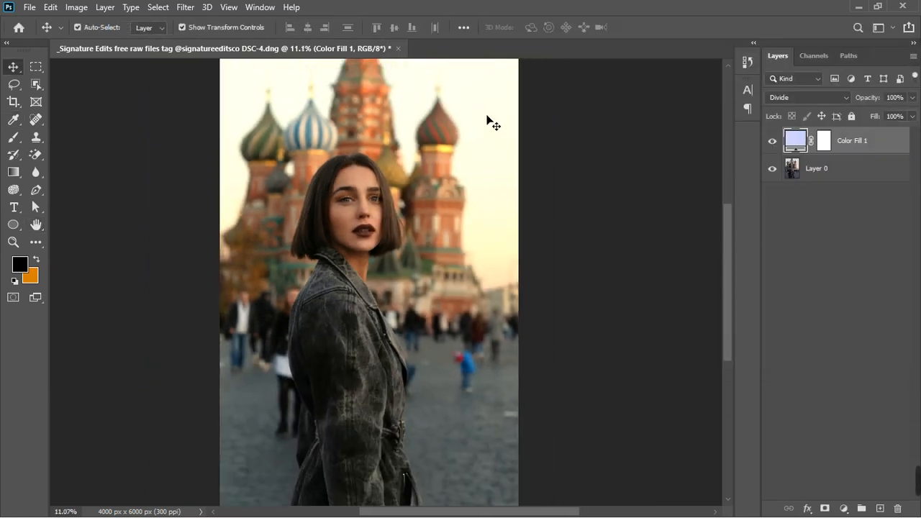
Protect the sky highlights by splitting the fill layer's Blend If highlight limit for the underlying layer to 151 / 215
left_click(773, 142)
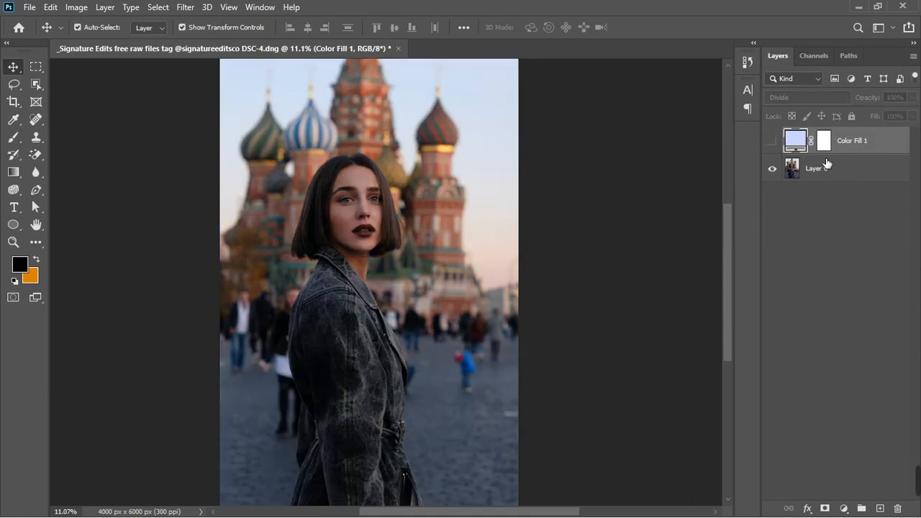
left_click(772, 141)
left_click(854, 148)
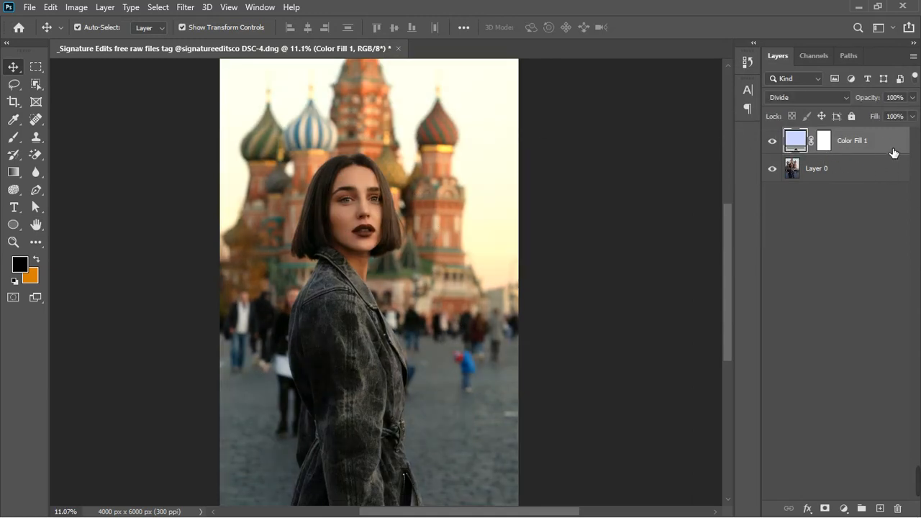
double_click(893, 151)
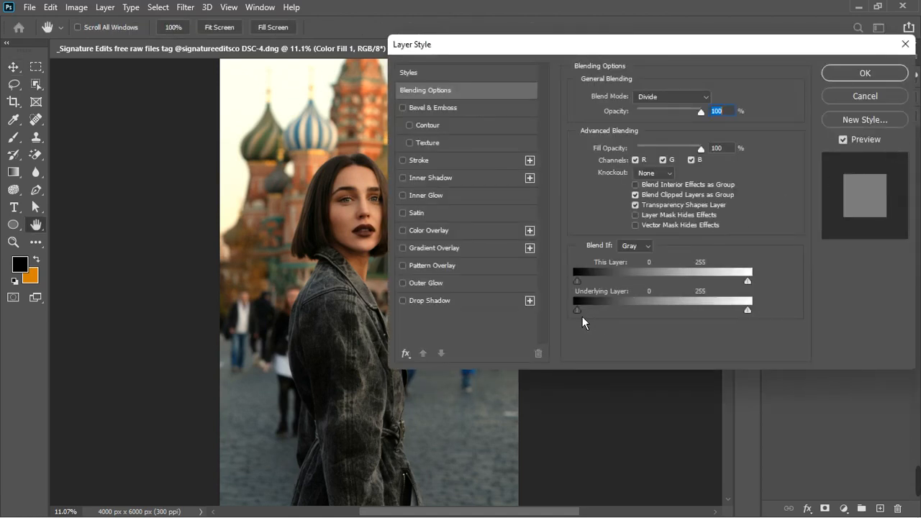
left_click_drag(620, 51, 718, 46)
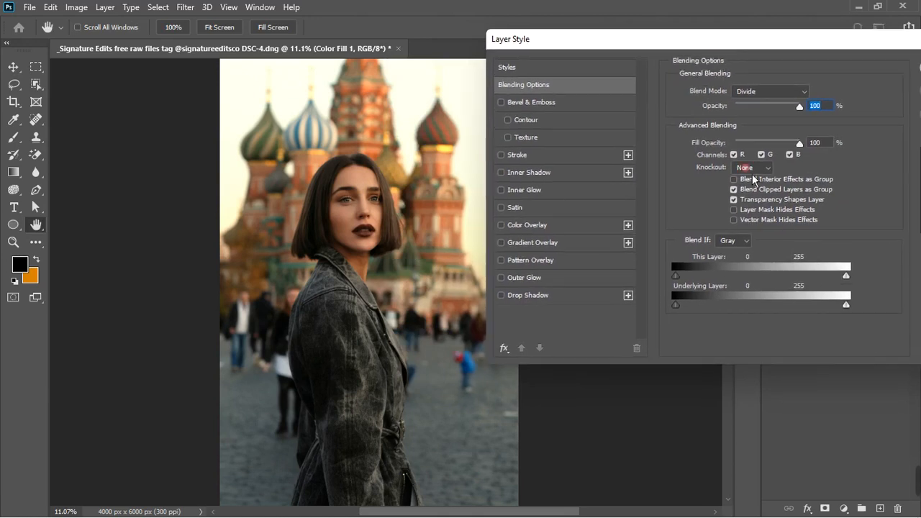
left_click_drag(677, 310, 680, 329)
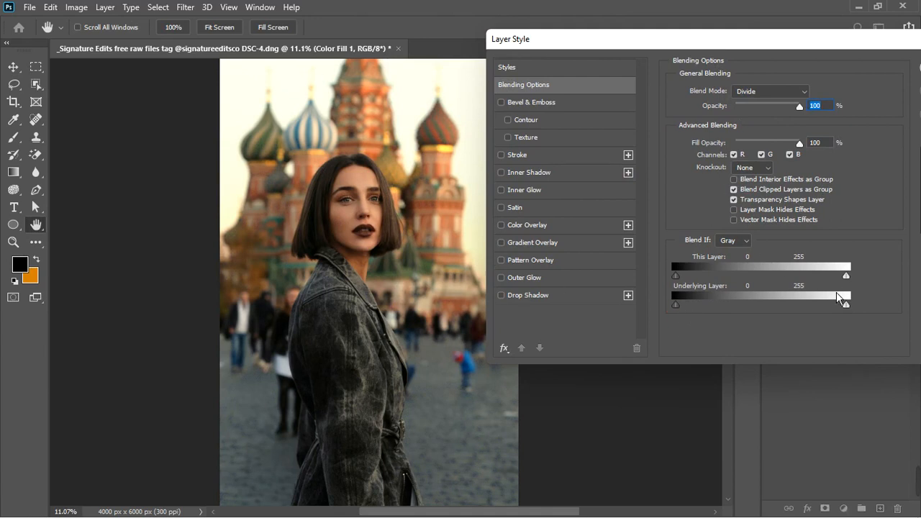
left_click_drag(847, 315, 803, 321)
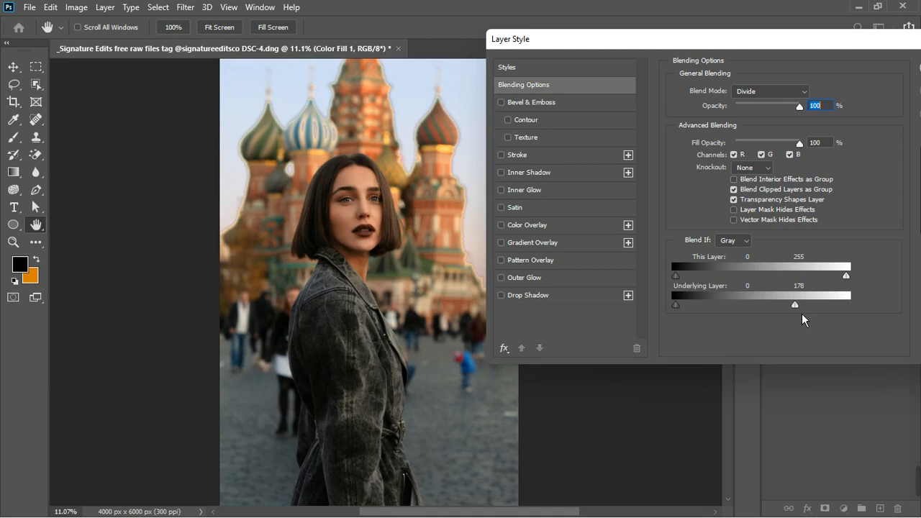
mouse_move(803, 321)
left_mouse_down()
mouse_move(813, 308)
mouse_move(820, 314)
left_mouse_up()
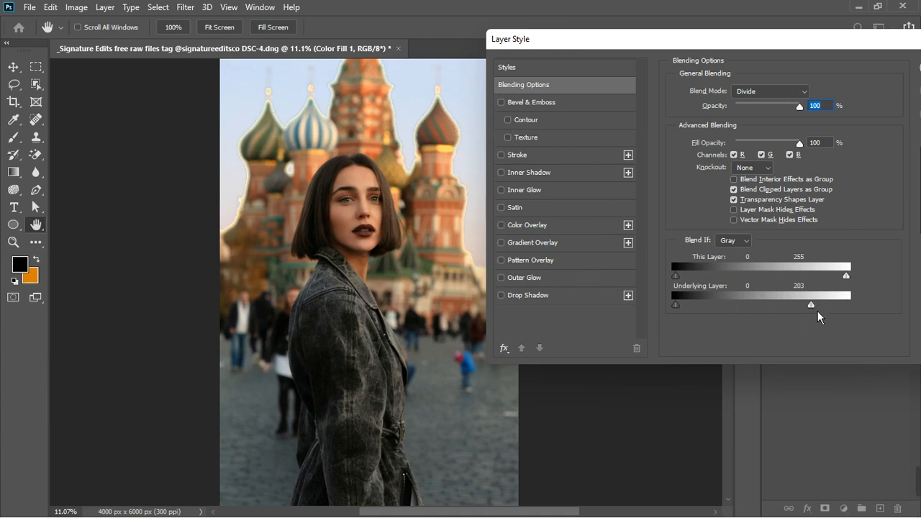
mouse_move(813, 309)
left_mouse_down()
mouse_move(779, 320)
mouse_move(828, 315)
left_mouse_up()
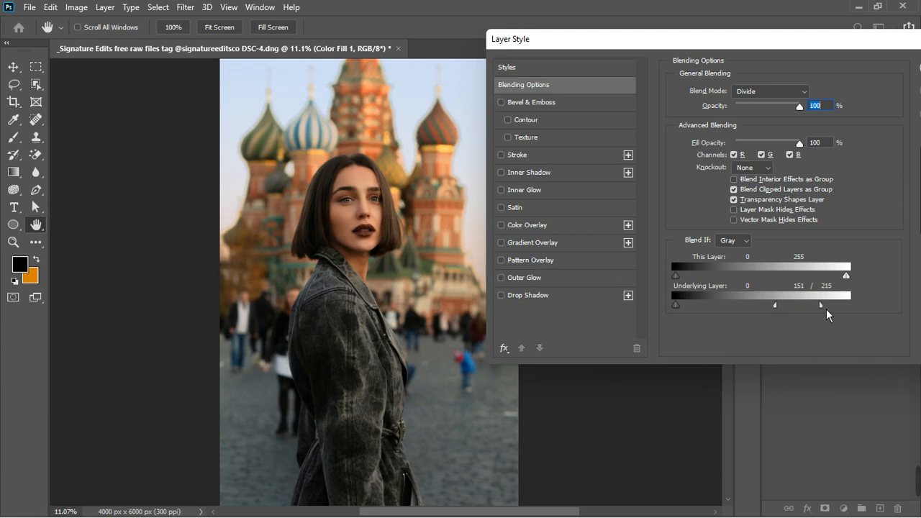
left_click_drag(835, 45, 777, 47)
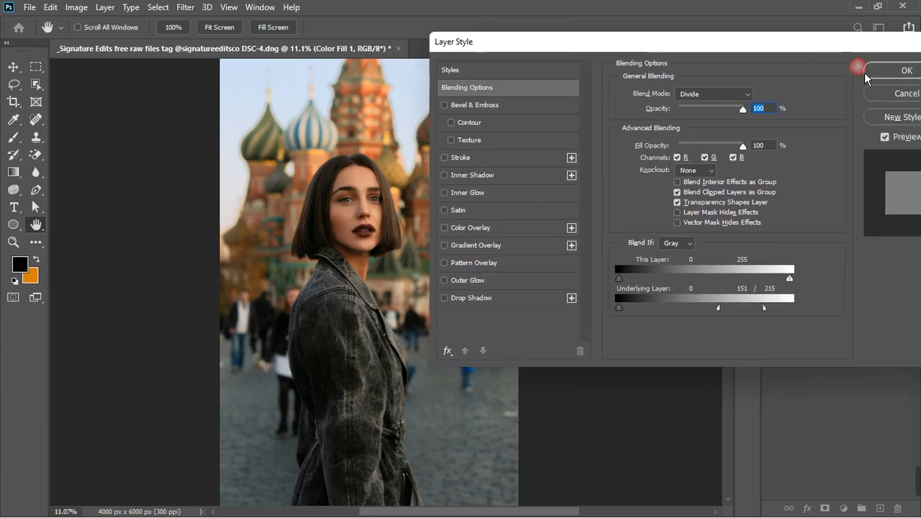
left_click(888, 73)
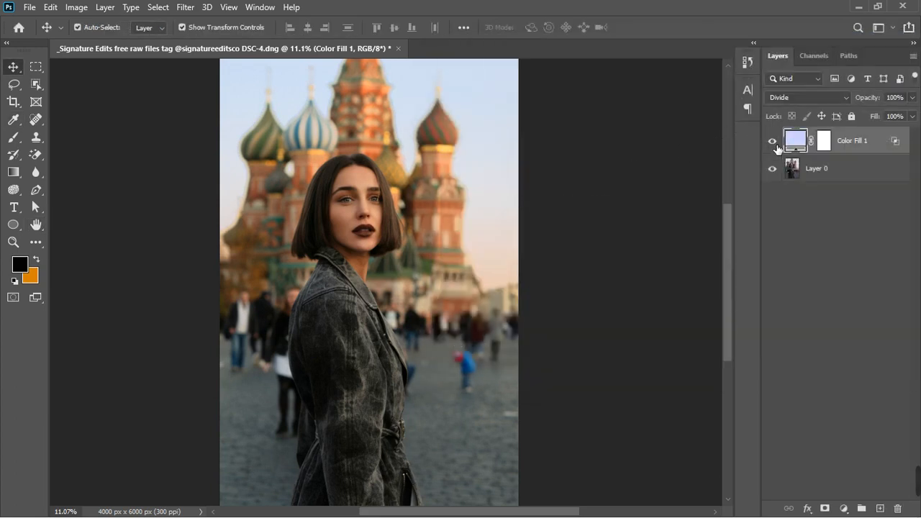
Compare the photo with and without the blended colour fill layer, and inspect the overall result
left_click(772, 143)
left_click(773, 142)
scroll(415, 229, "down", 2)
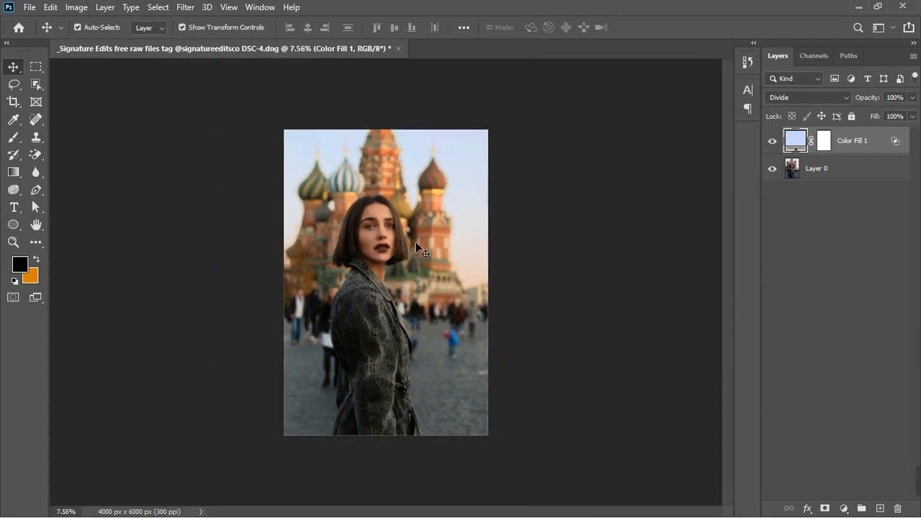
scroll(372, 268, "up", 3)
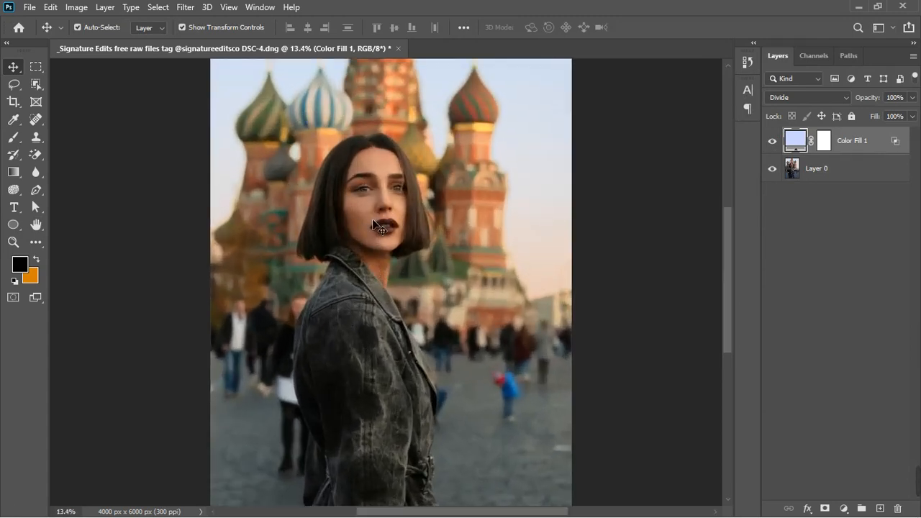
Add a Selective Color adjustment layer and set its Whites to cyan +10, magenta +13, yellow +100 and black +24
left_click(842, 508)
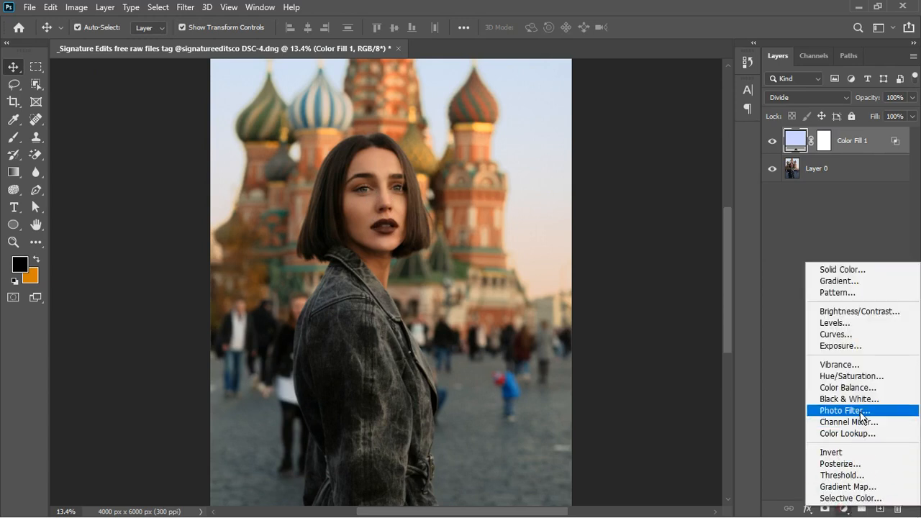
left_click(856, 498)
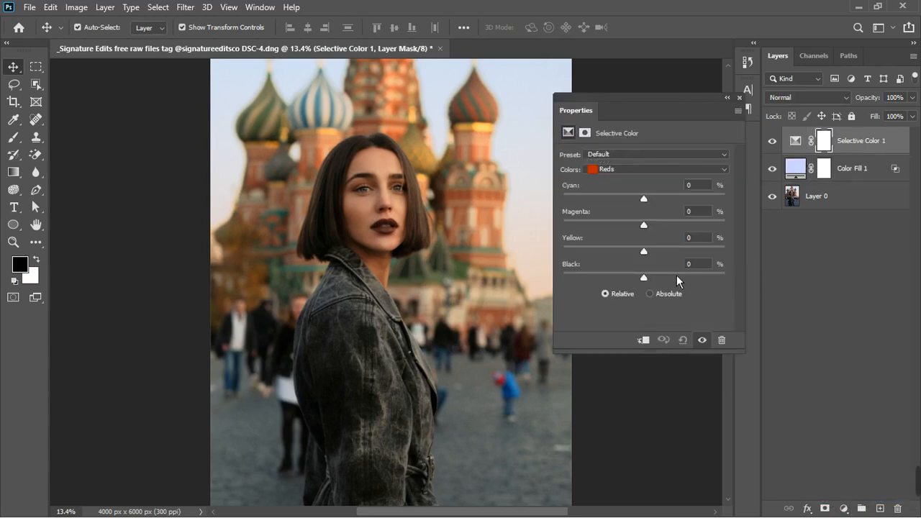
left_click(644, 176)
left_click(642, 249)
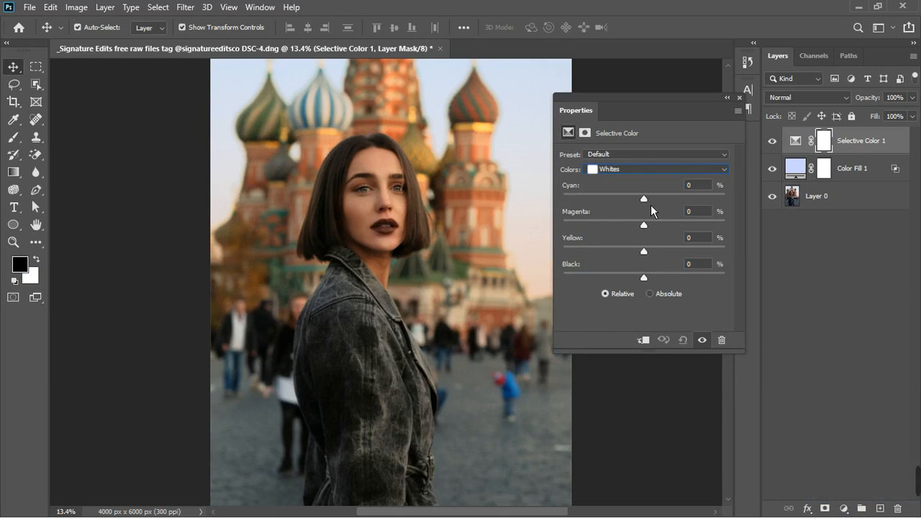
left_click_drag(650, 204, 660, 204)
left_click_drag(653, 230, 666, 251)
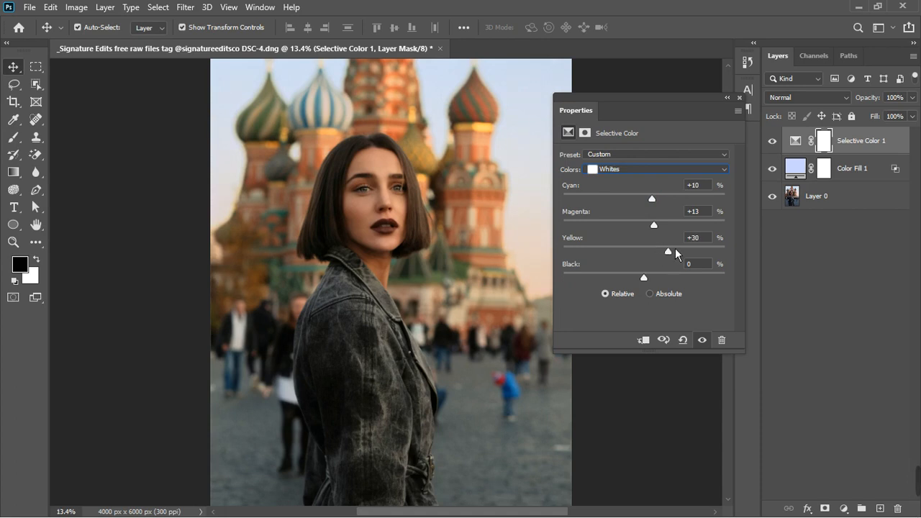
left_click_drag(675, 249, 727, 249)
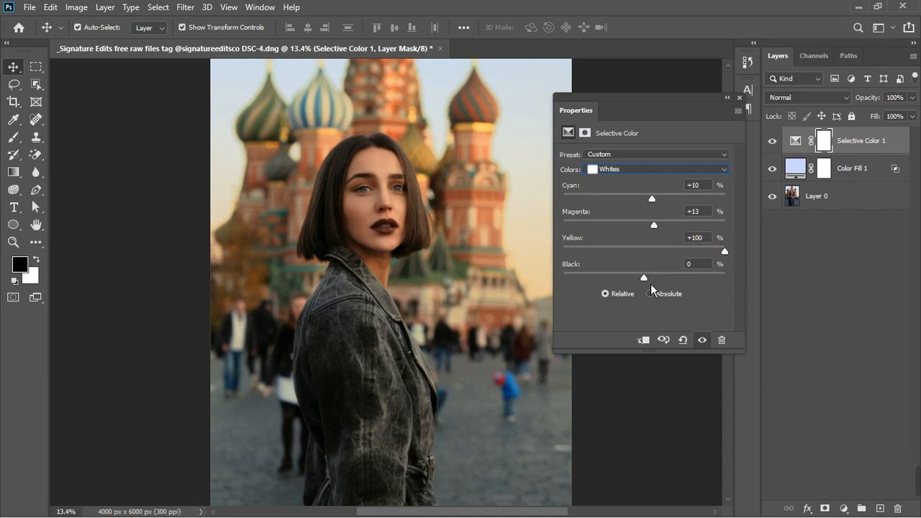
left_click_drag(650, 283, 663, 285)
In the same Selective Color layer, adjust the Reds by lowering cyan, raising yellow and slightly reducing black
left_click(655, 171)
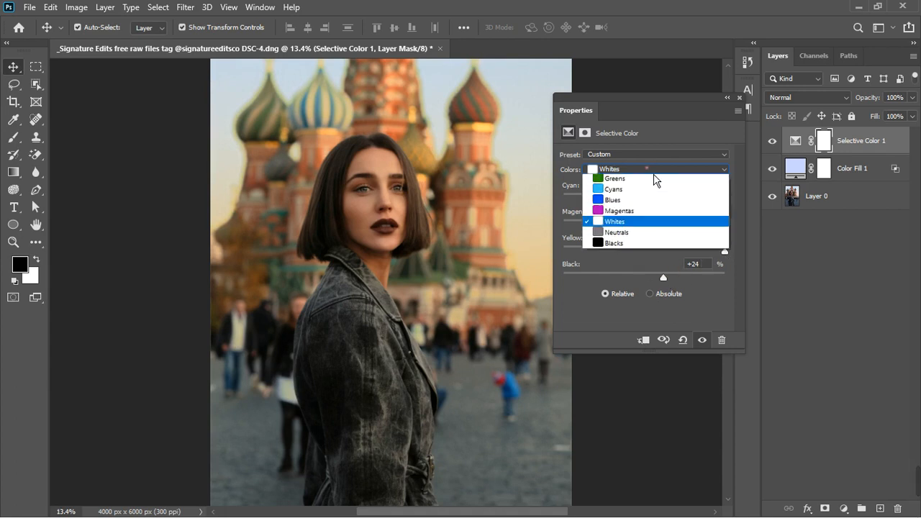
left_click(648, 181)
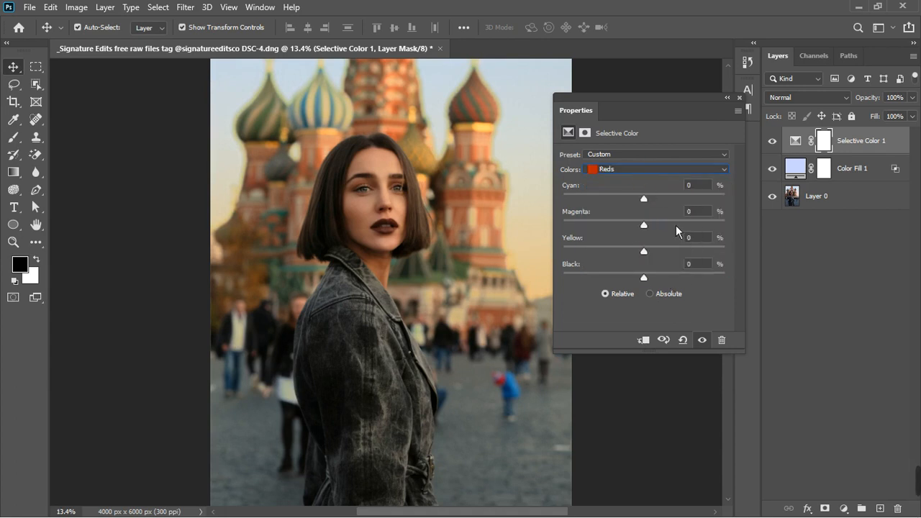
left_click_drag(650, 206, 636, 206)
left_click_drag(650, 231, 664, 259)
left_click_drag(667, 254, 647, 283)
Set the Selective Color layer's Yellows to cyan +17, magenta +8, yellow -10 and black about -21
left_click(643, 172)
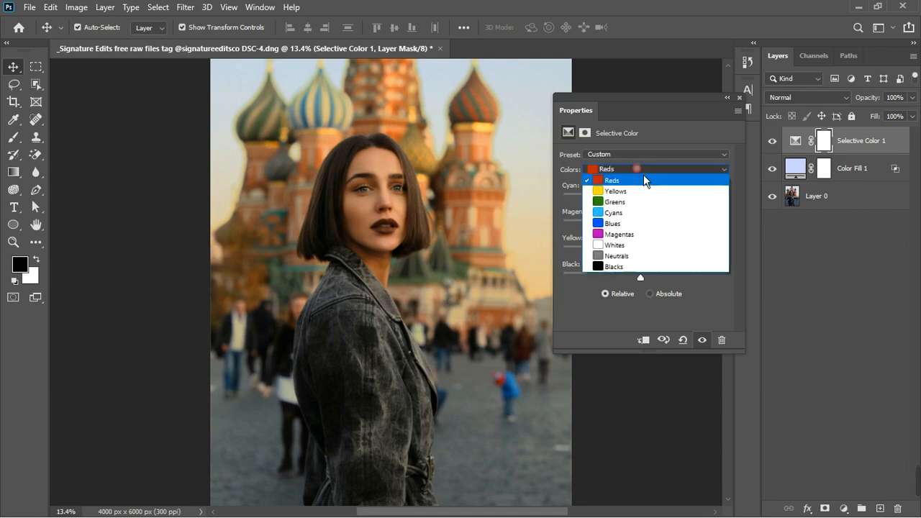
left_click(645, 191)
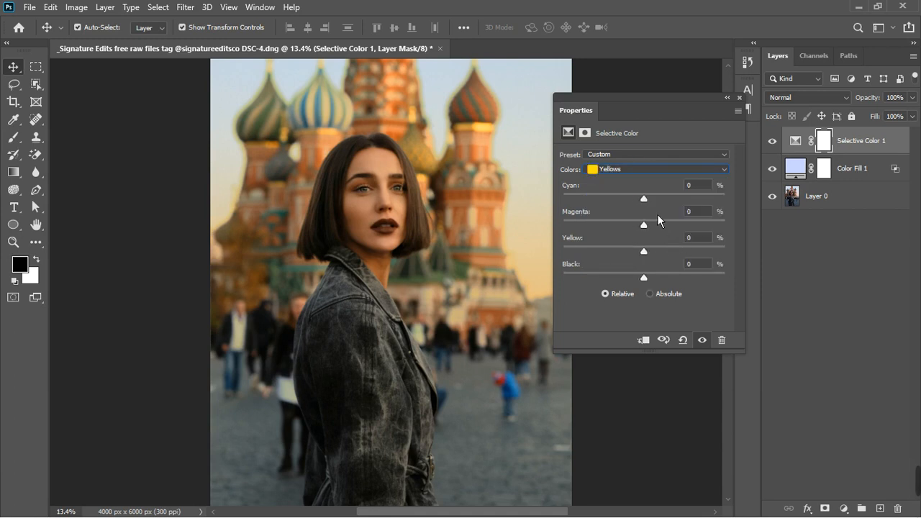
left_click_drag(650, 204, 660, 201)
left_click_drag(643, 225, 655, 229)
left_click_drag(651, 254, 643, 285)
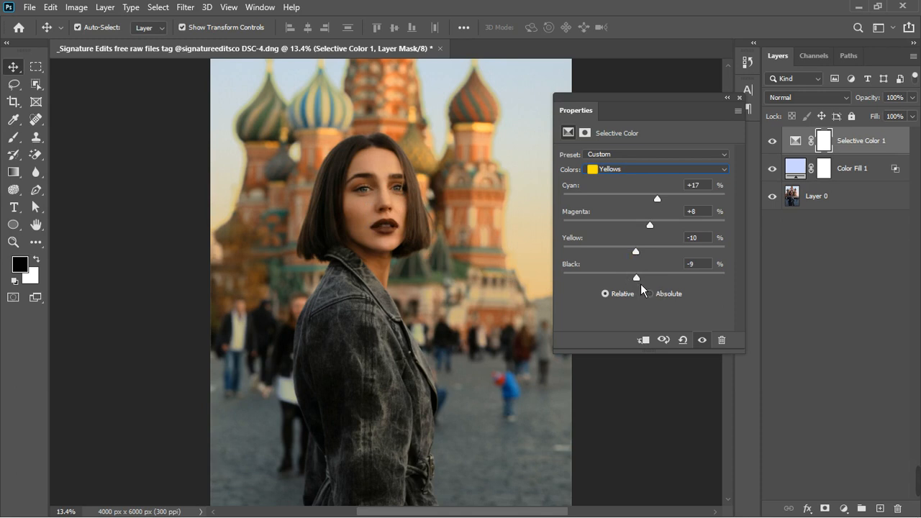
left_click_drag(640, 283, 634, 284)
Set the Selective Color layer's Blues to cyan +65, magenta -6 and yellow -100, and raise their black
left_click(640, 171)
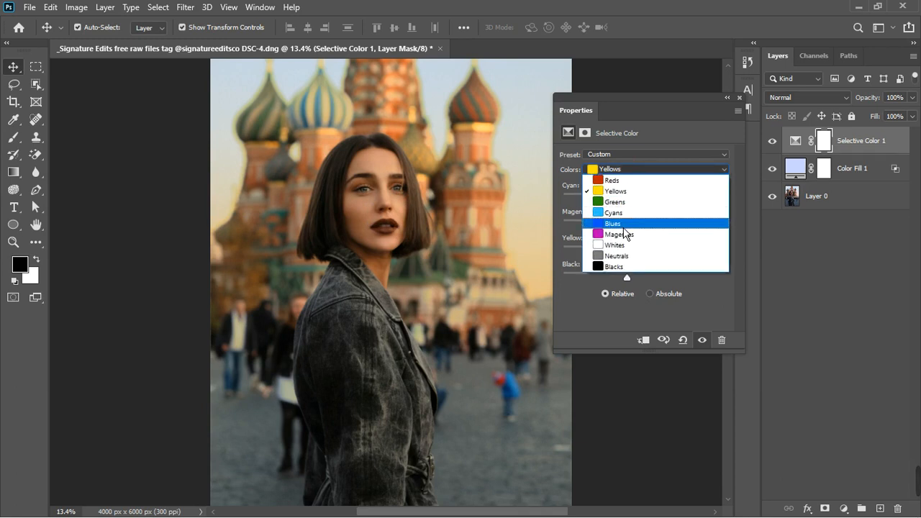
left_click(620, 223)
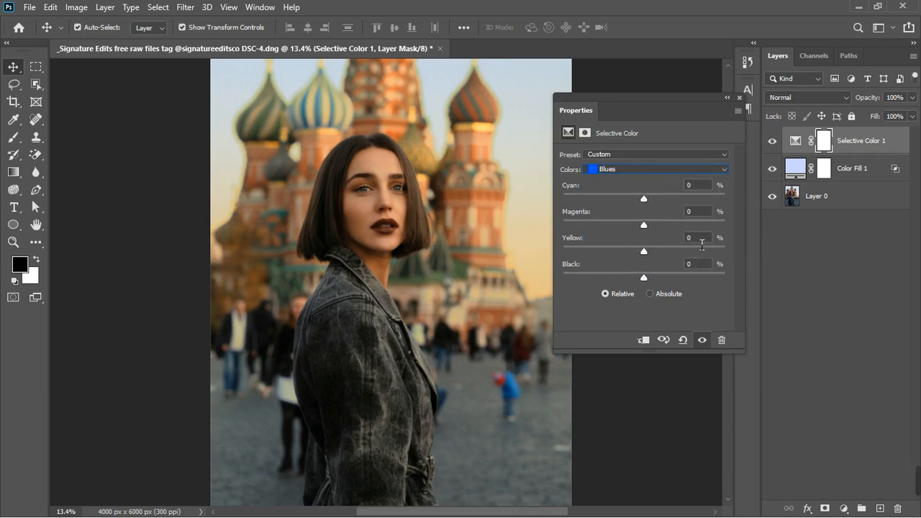
left_click_drag(646, 200, 660, 204)
left_click_drag(685, 195, 704, 196)
left_click_drag(642, 227, 563, 281)
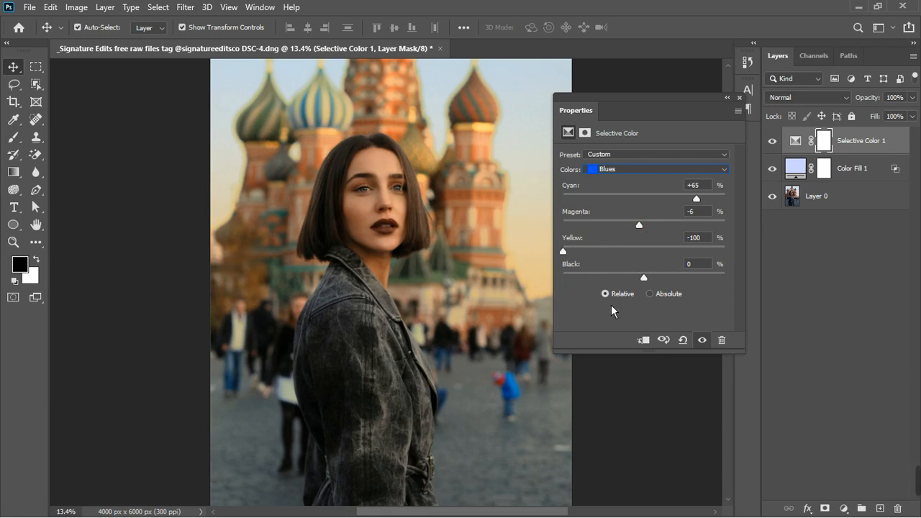
left_click_drag(643, 277, 667, 283)
left_click(748, 105)
Compare the photo with the Selective Color layer hidden and shown, both close up and as a whole
left_click(772, 141)
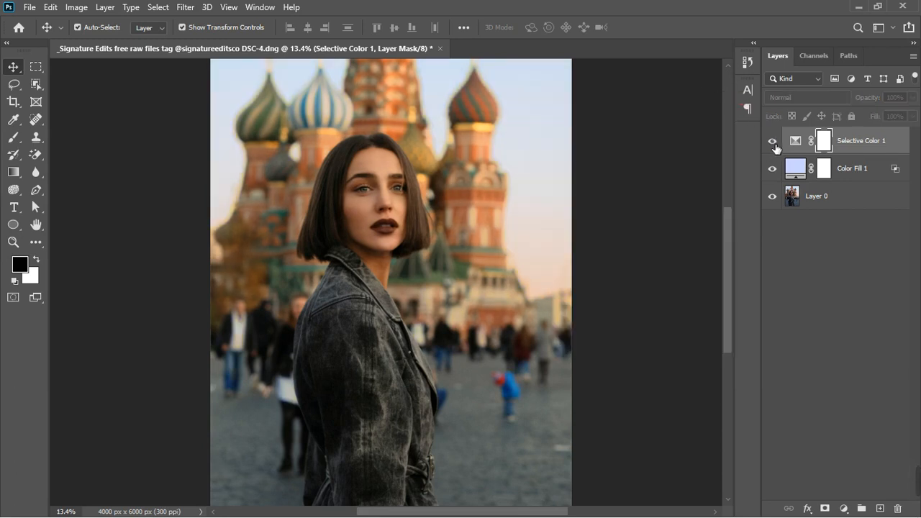
left_click(772, 141)
scroll(430, 164, "down", 2)
scroll(430, 164, "down", 1)
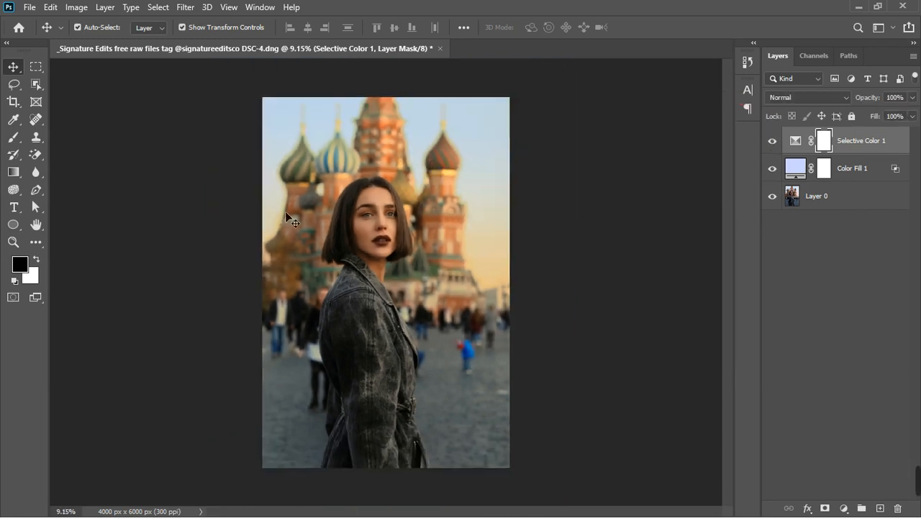
left_click(772, 141)
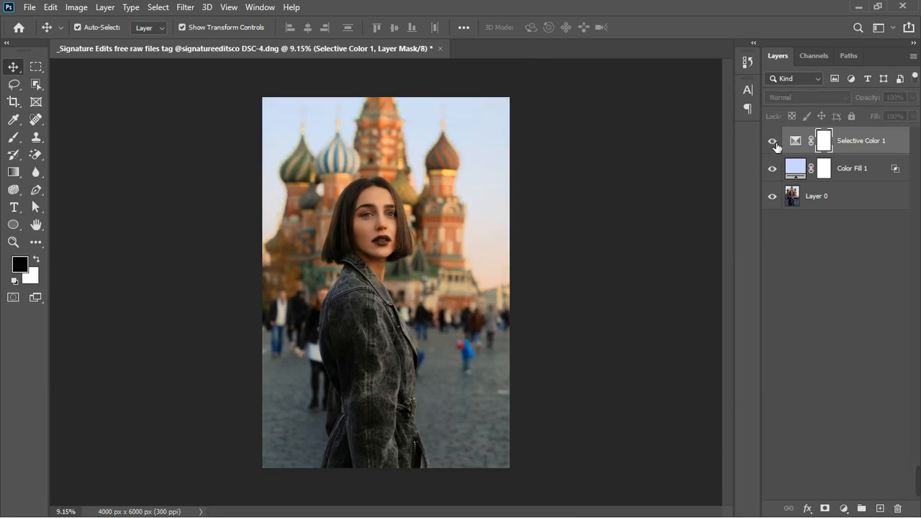
left_click(773, 142)
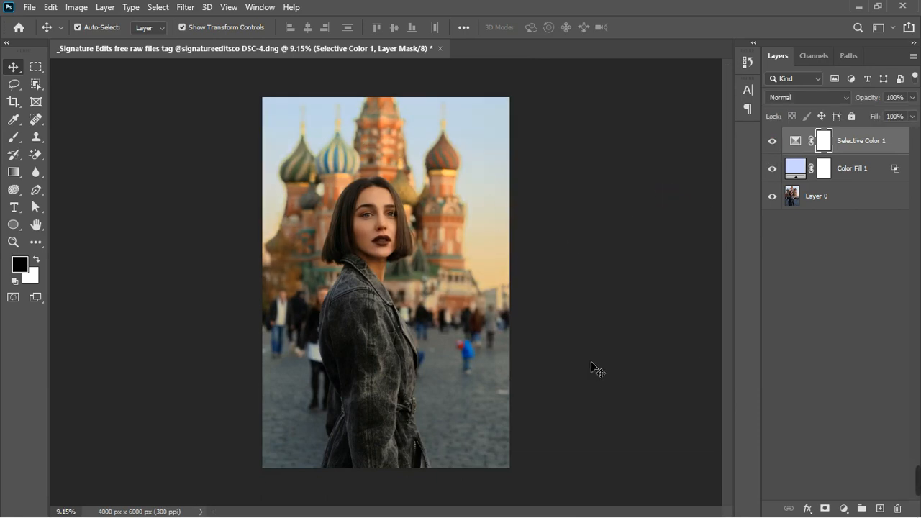
Add a second Selective Color adjustment layer and set its blend mode to Luminosity
left_click(844, 509)
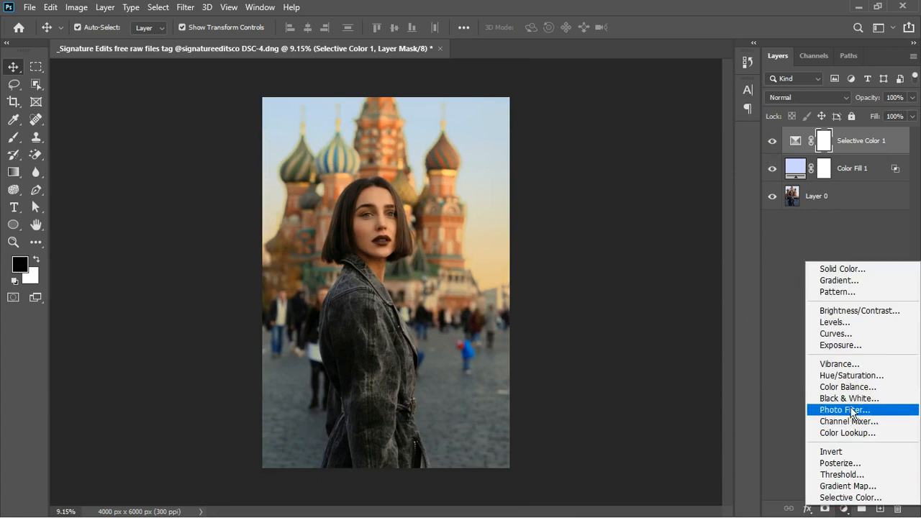
left_click(855, 502)
left_click(637, 170)
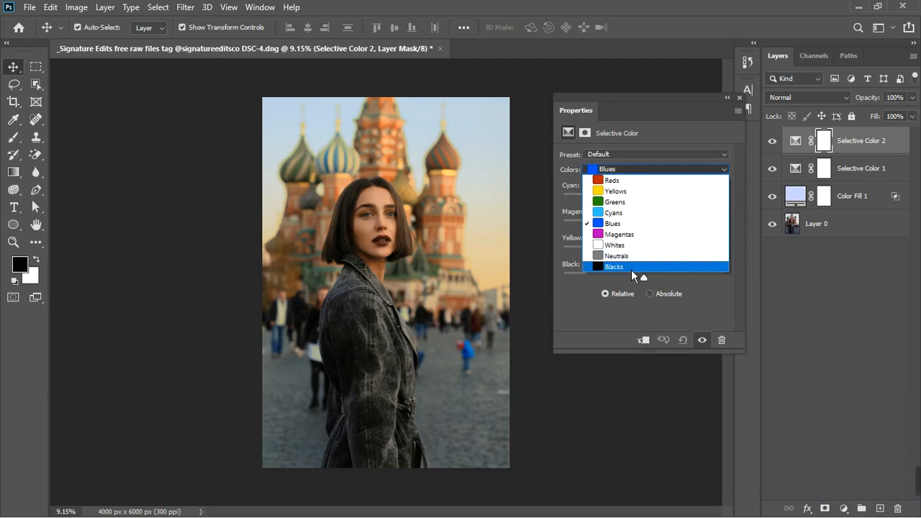
left_click(816, 179)
left_click(808, 99)
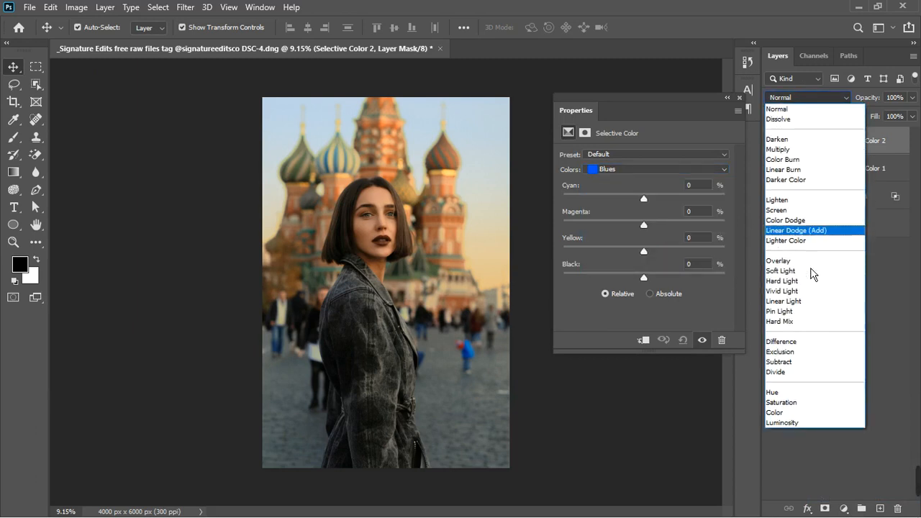
left_click(788, 423)
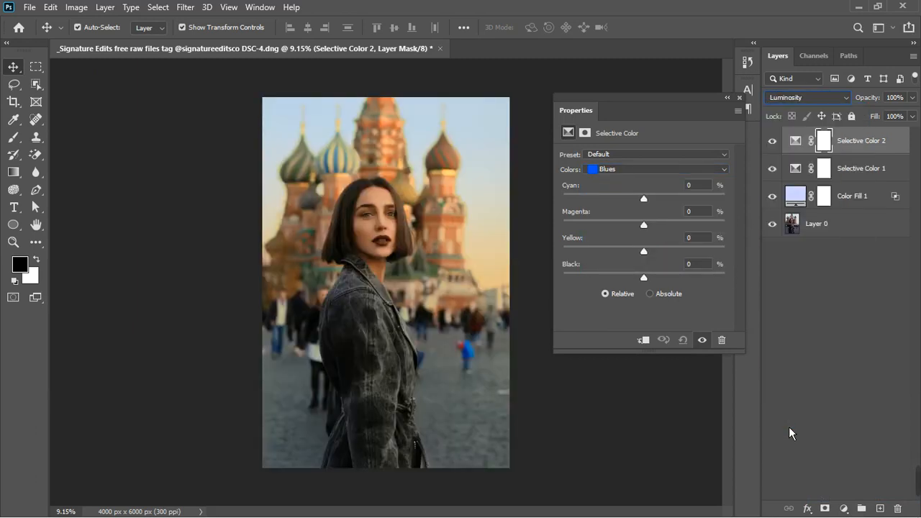
In the second Selective Color layer, set the Whites' magenta to -52 and slightly lower their yellow
left_click(629, 172)
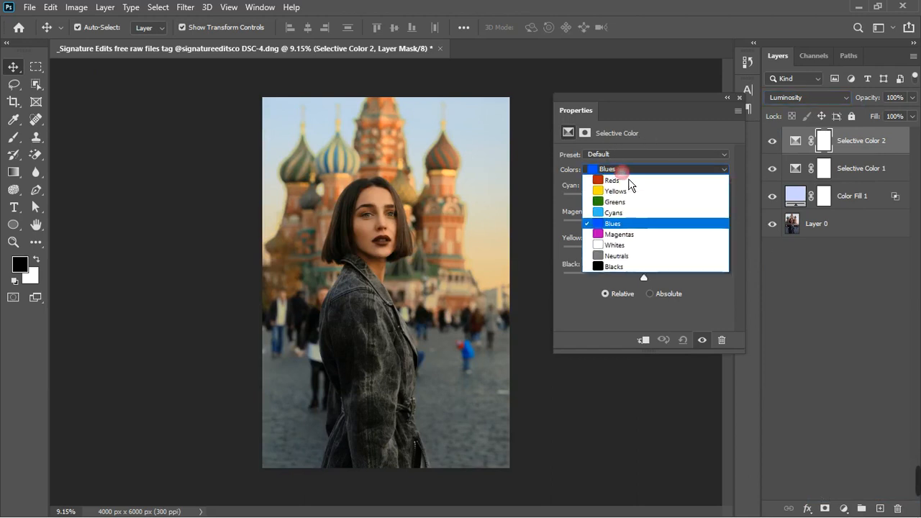
left_click(631, 251)
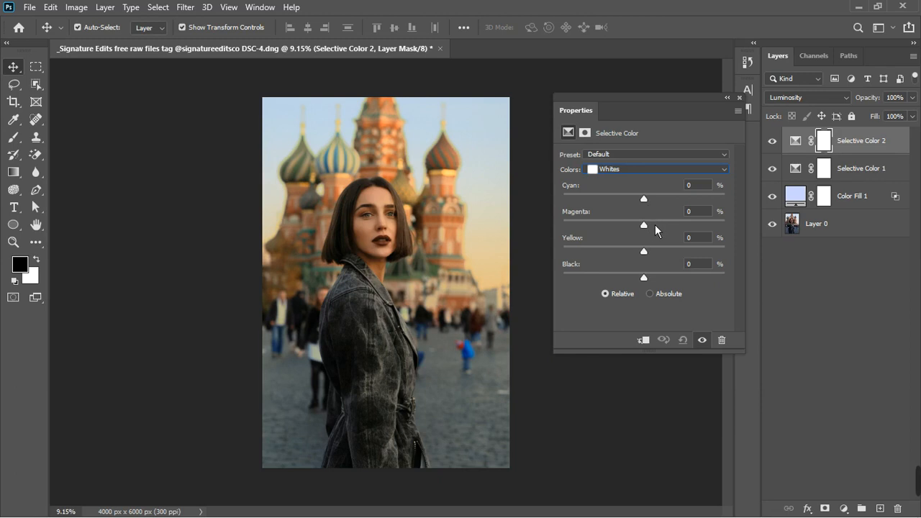
left_click_drag(654, 225, 611, 239)
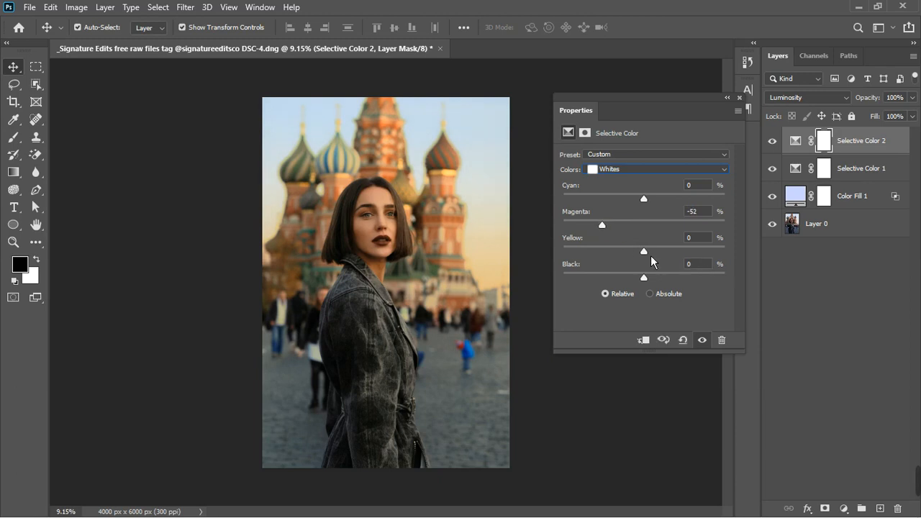
left_click_drag(650, 257, 644, 256)
left_click(641, 250)
In the Luminosity Selective Color layer, set the Reds' magenta to -42 and reduce their yellow
left_click(643, 170)
left_click(636, 184)
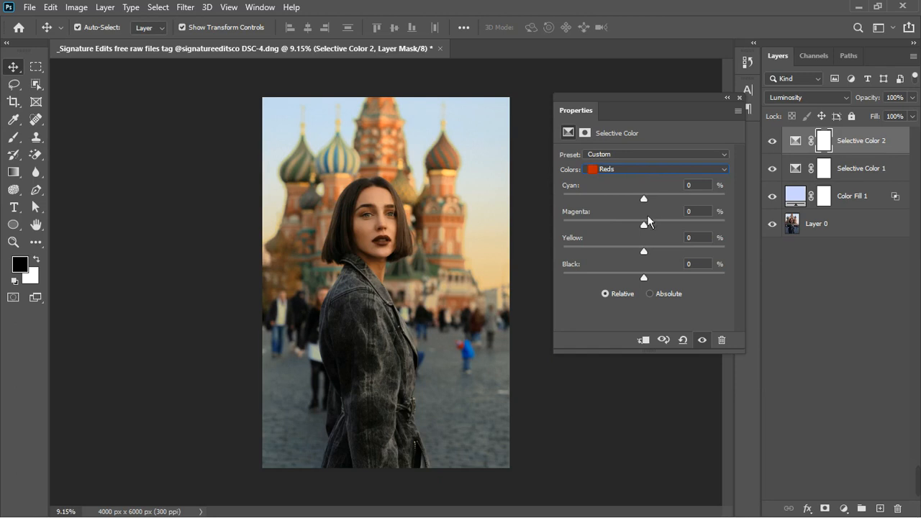
left_click_drag(648, 229, 616, 231)
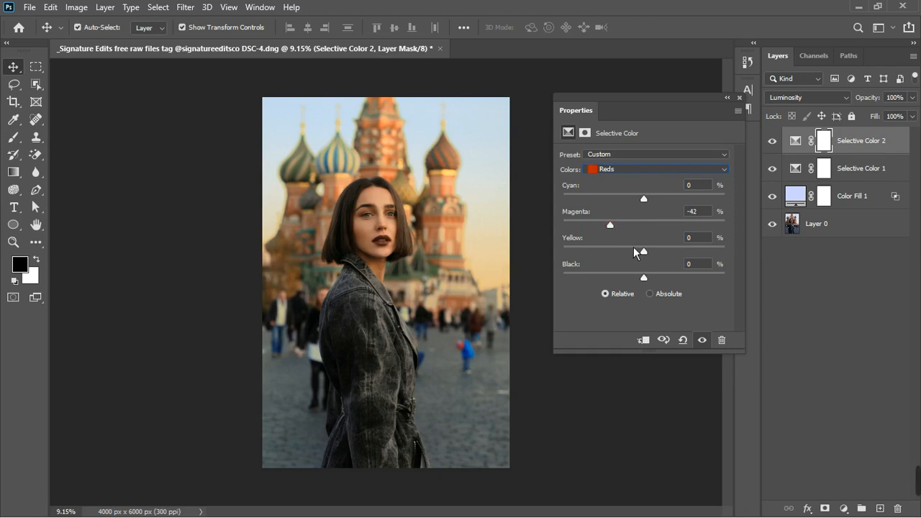
left_click_drag(652, 260, 632, 262)
Rebalance the Luminosity layer's Yellows by adjusting cyan, magenta and yellow, and lowering black to about -3
left_click(645, 170)
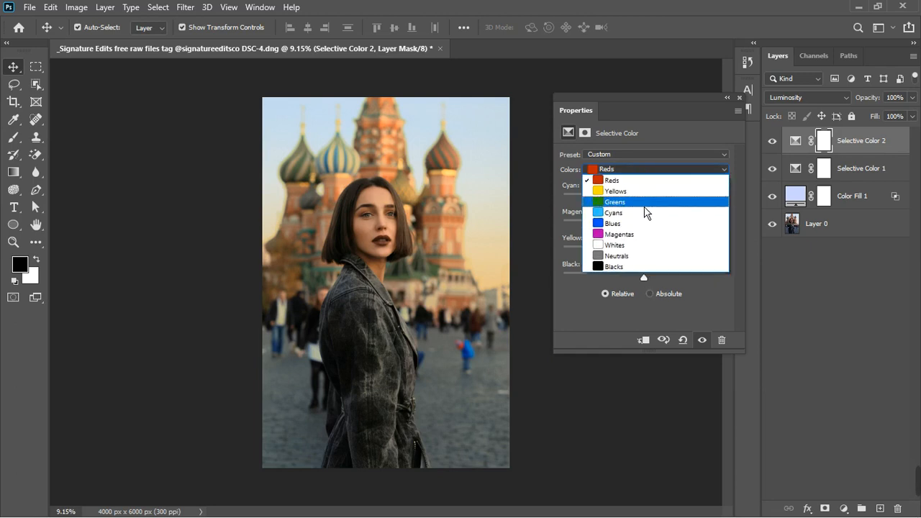
left_click(644, 191)
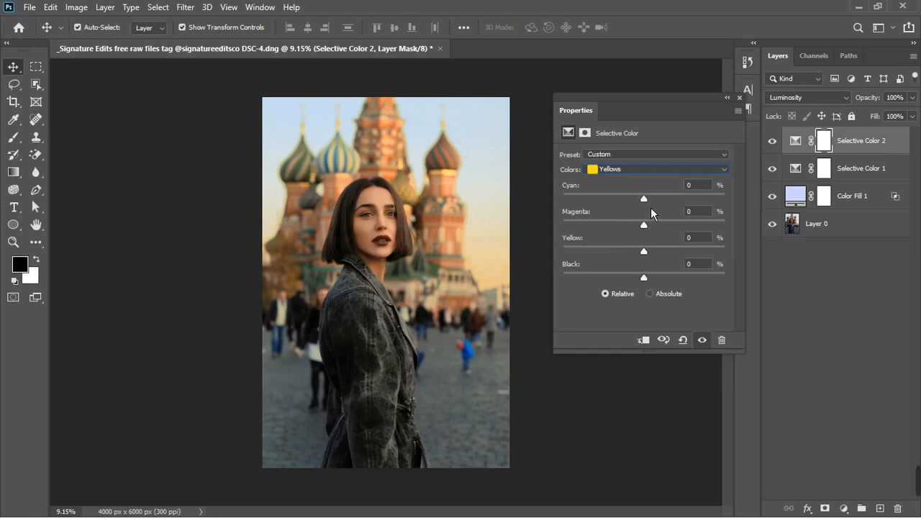
left_click_drag(650, 206, 615, 204)
left_click_drag(658, 230, 661, 234)
left_click_drag(648, 255, 646, 255)
left_click_drag(648, 259, 706, 260)
left_click_drag(649, 284, 647, 284)
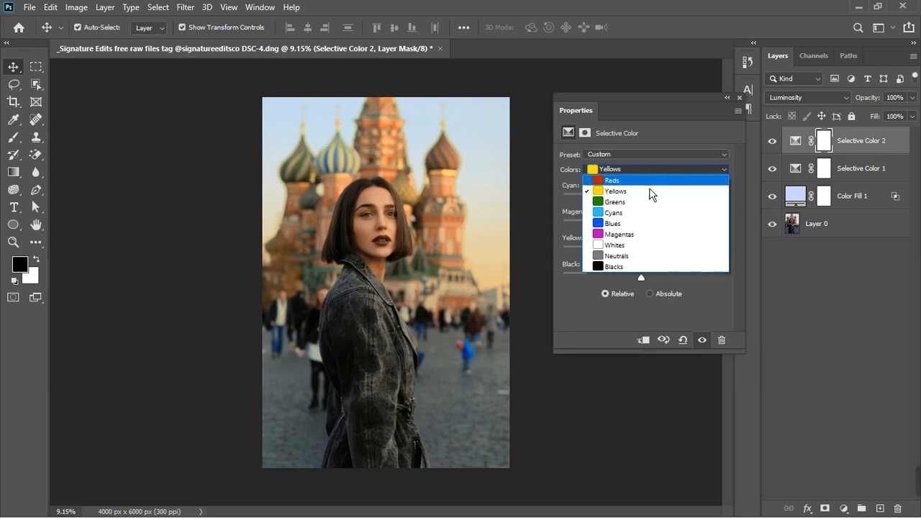
Set the Luminosity layer's Blues to cyan +11, magenta -7, yellow +20 and black +4
left_click(641, 223)
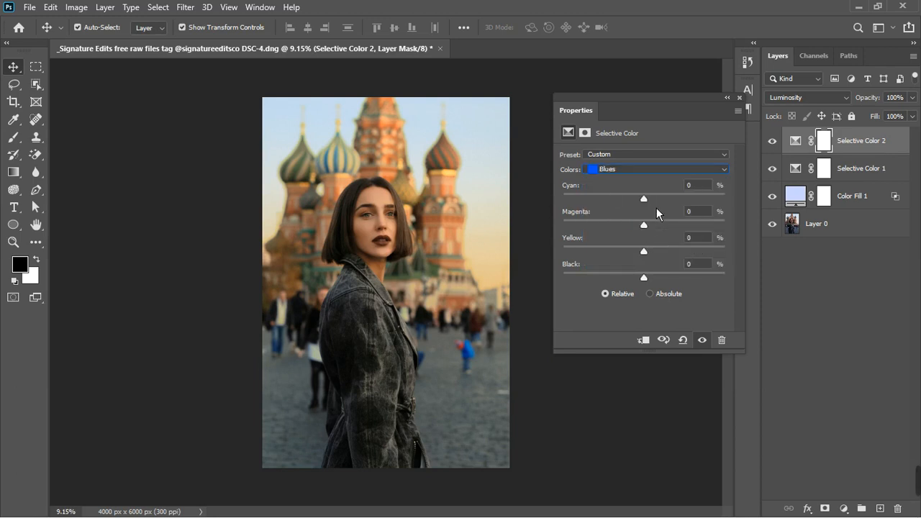
left_click_drag(651, 205, 654, 204)
left_click_drag(652, 231, 646, 232)
left_click_drag(649, 257, 661, 258)
left_click_drag(651, 277, 654, 283)
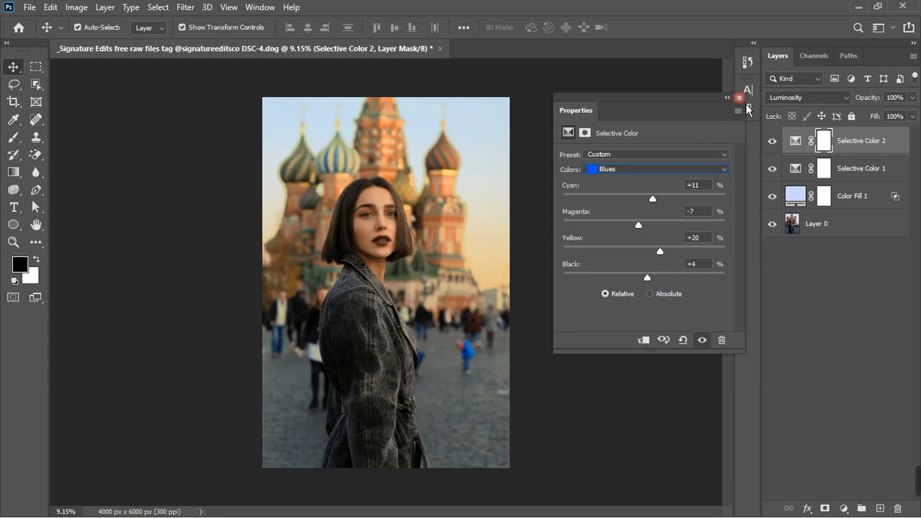
left_click(739, 98)
Compare the photo with the second Selective Color layer toggled off and on
left_click(772, 141)
left_click(773, 144)
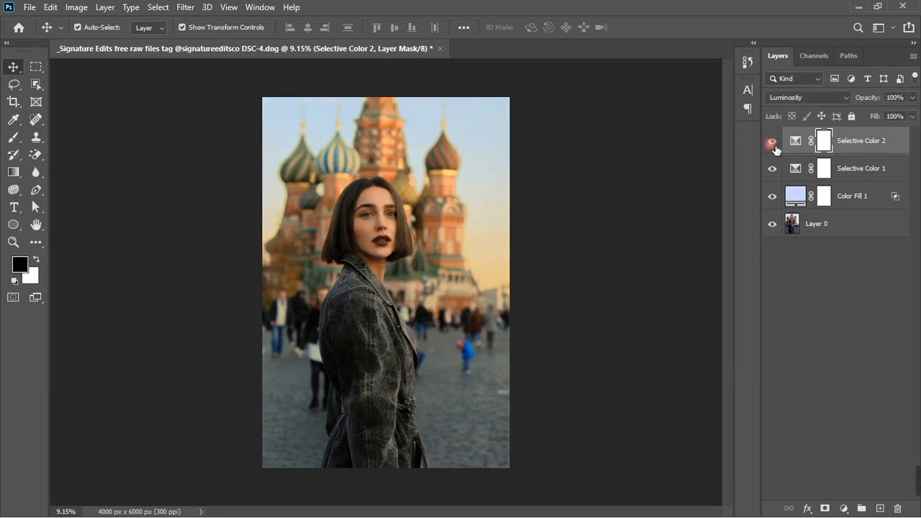
left_click(773, 144)
left_click(773, 143)
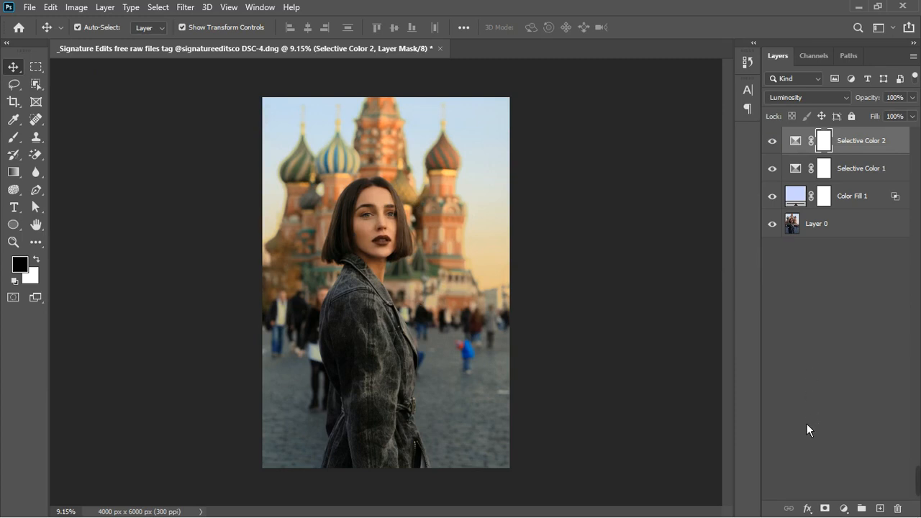
Stamp all visible layers into a new merged layer on top and open it in the Camera Raw Filter
key("ctrl")
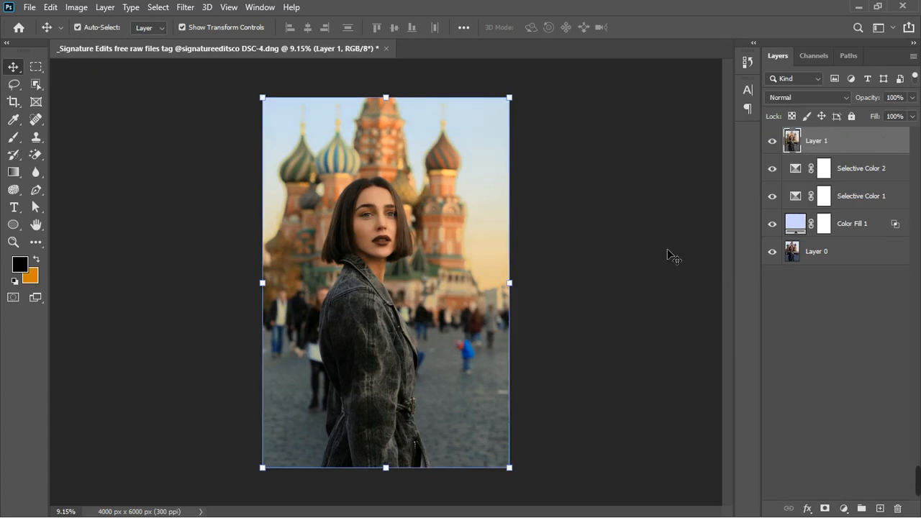
key("ctrl+shift+a")
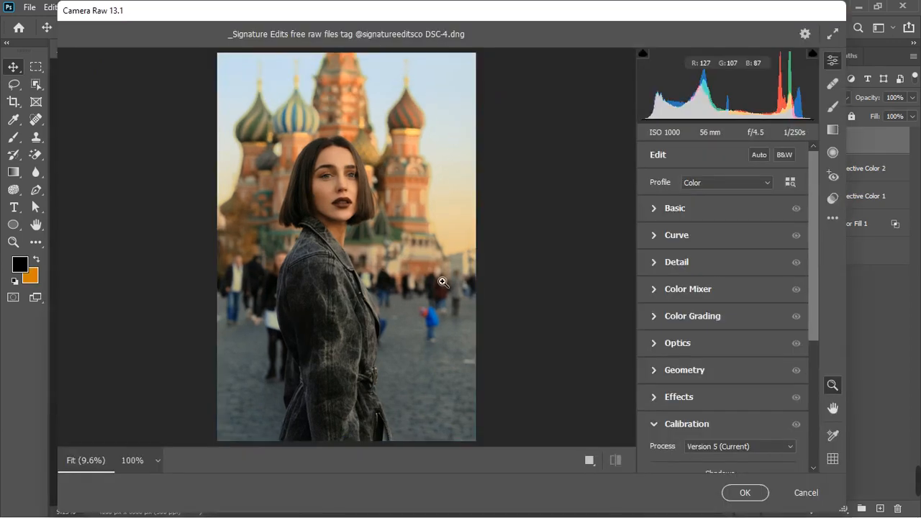
In the Basic adjustments, raise Highlights to +53, Whites to +19 and Blacks to +7
left_click(654, 209)
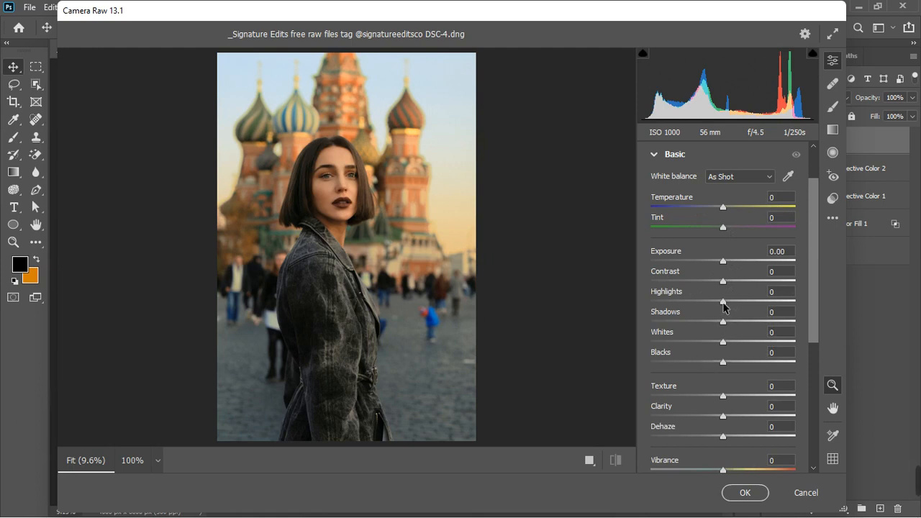
left_click_drag(723, 302, 751, 298)
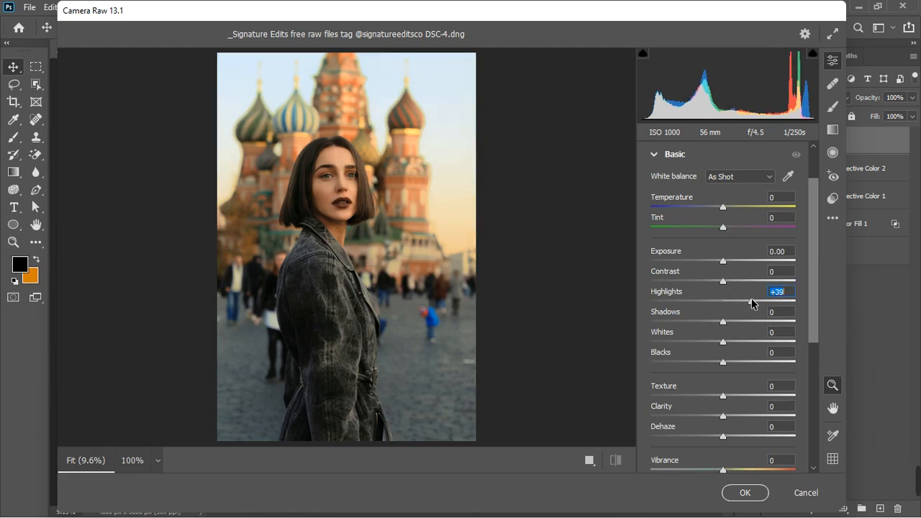
left_click_drag(750, 297, 750, 296)
left_click(760, 301)
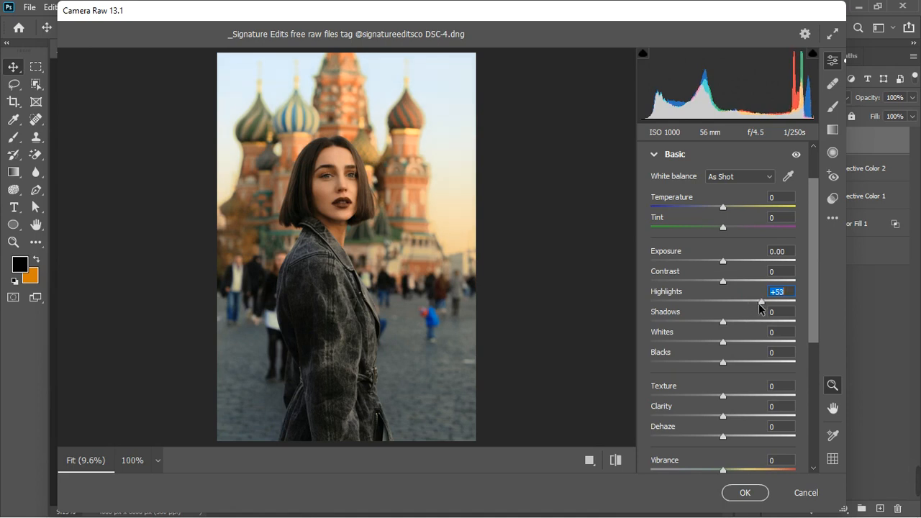
left_click_drag(724, 342, 738, 344)
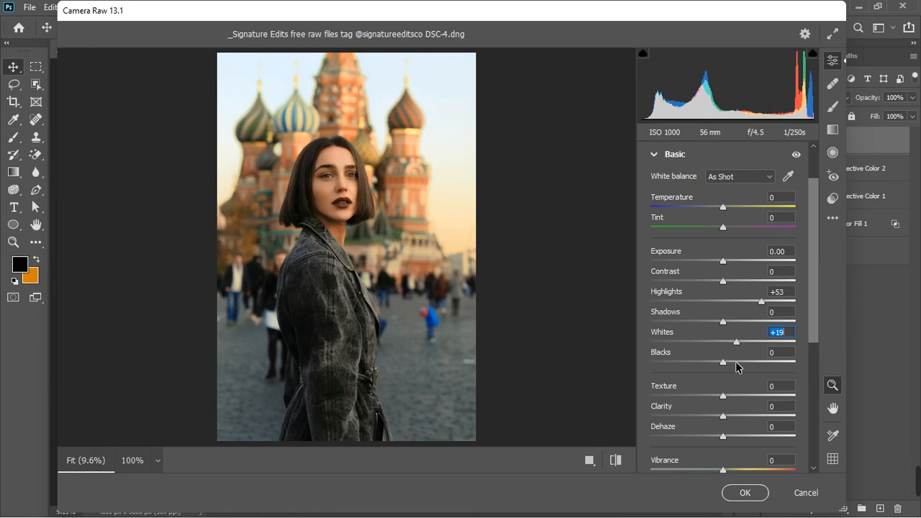
left_click(730, 364)
left_click_drag(731, 361, 732, 361)
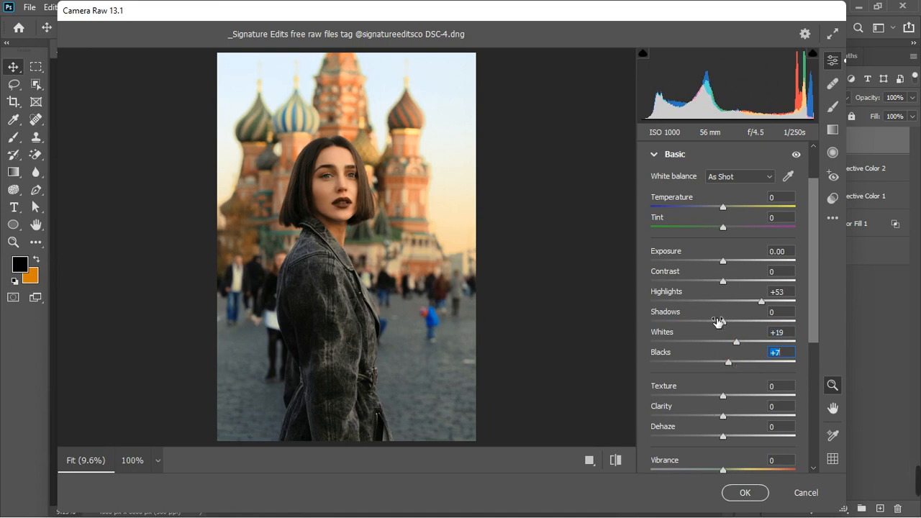
Raise the photo's Texture to +16 and collapse the Basic adjustments
left_click_drag(723, 395, 741, 395)
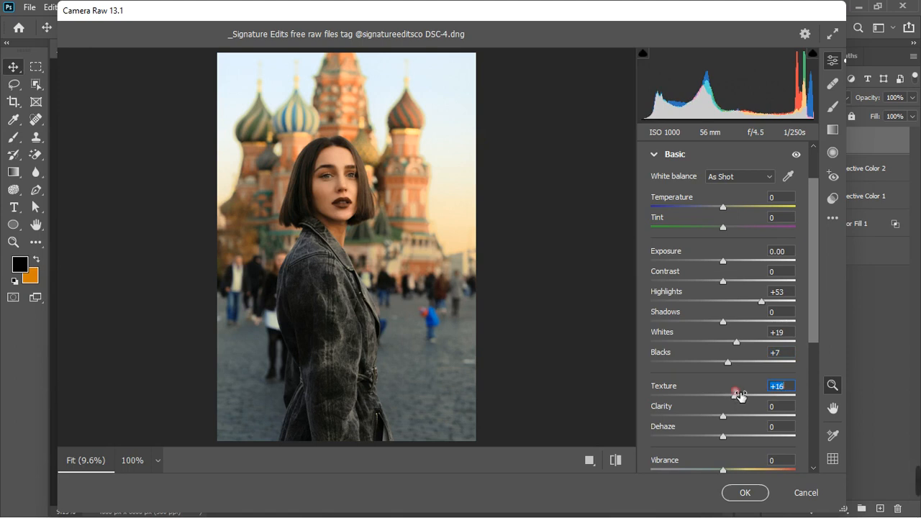
scroll(702, 391, "down", 3)
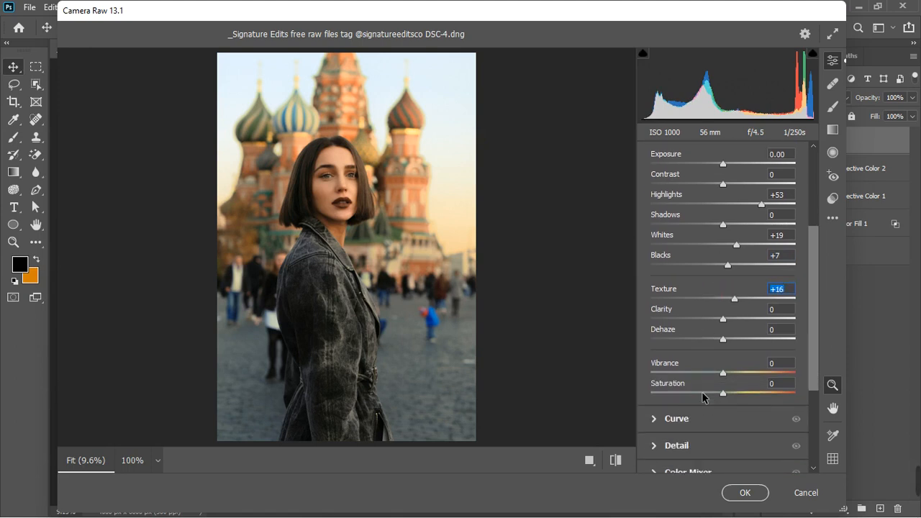
scroll(701, 391, "up", 1)
scroll(725, 392, "down", 2)
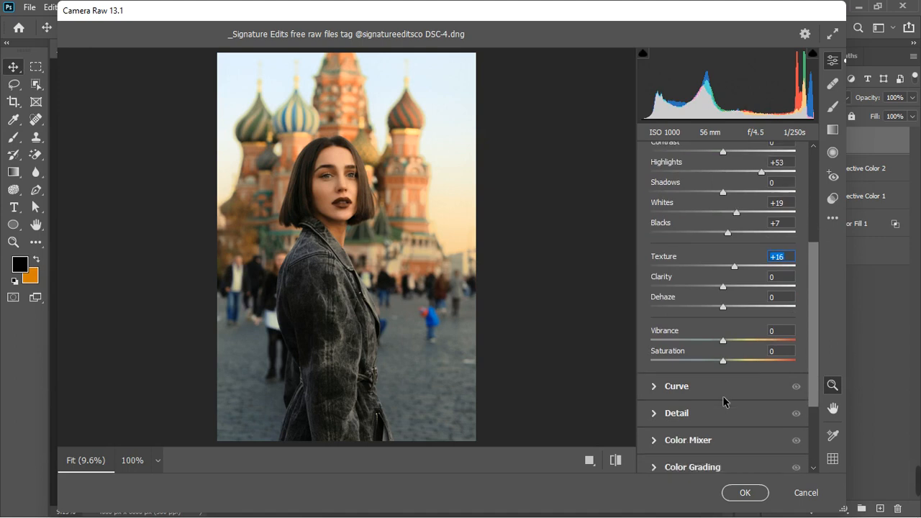
scroll(723, 401, "down", 1)
scroll(723, 401, "up", 7)
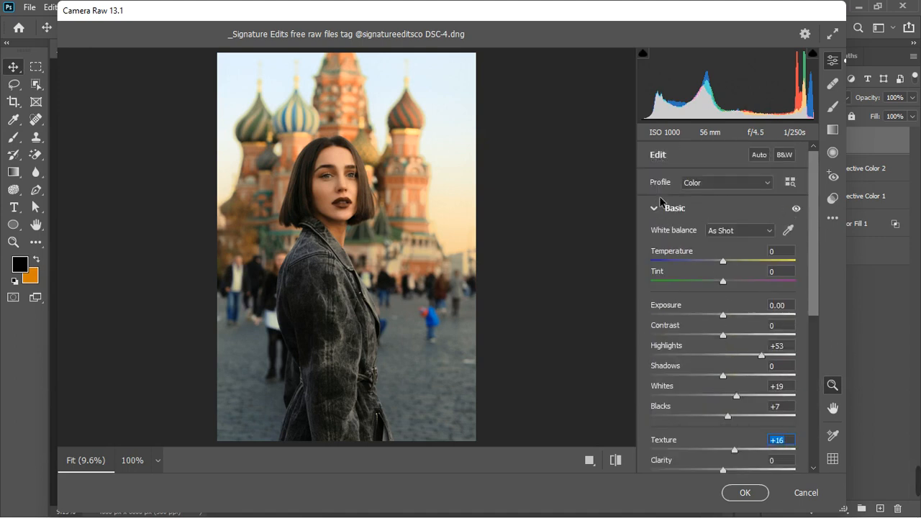
left_click(655, 208)
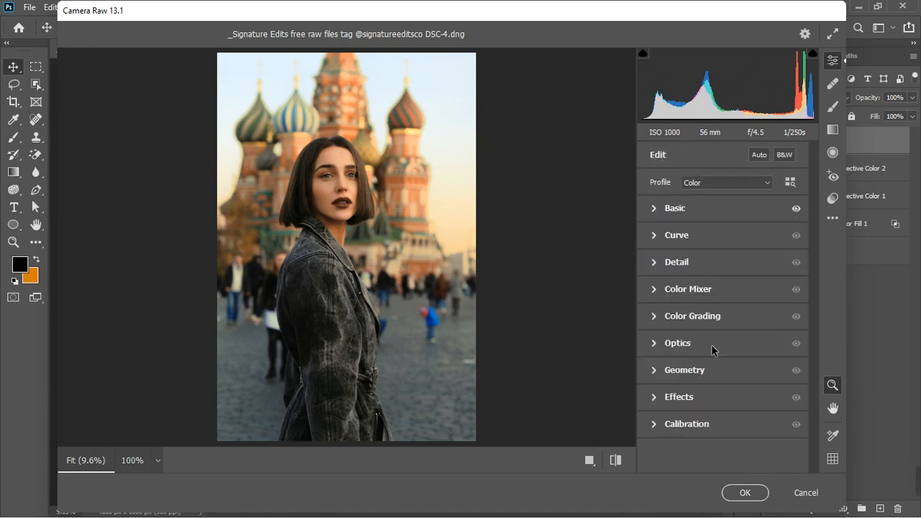
In the Color Mixer, set saturation to +33 for Reds, +33 for Oranges and +36 for Yellows
left_click(652, 290)
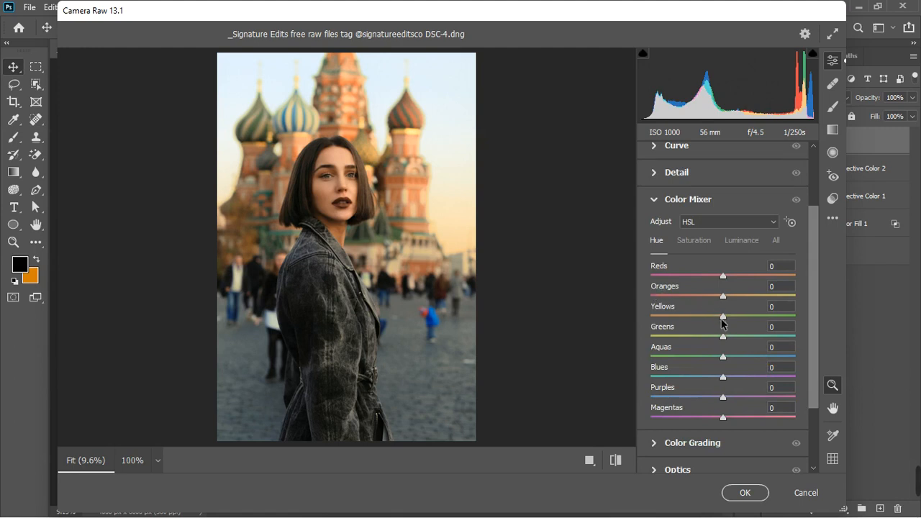
left_click(697, 241)
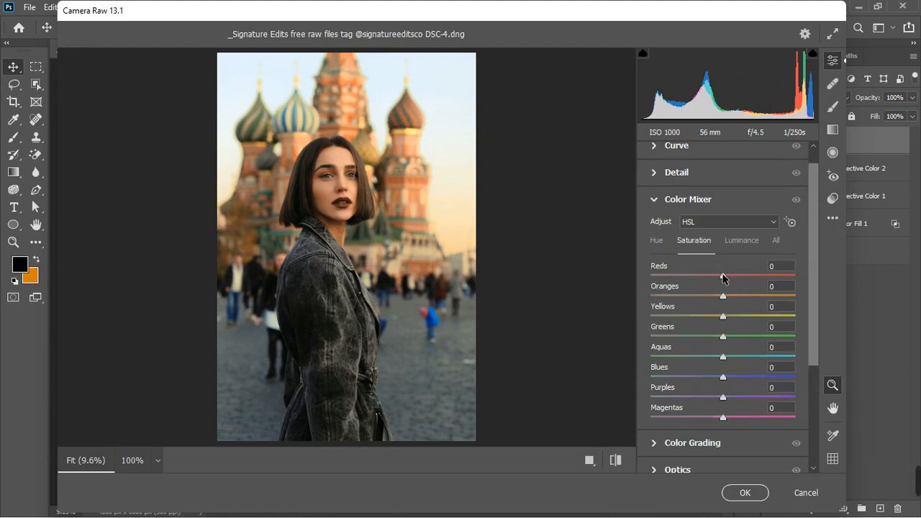
left_click_drag(723, 275, 753, 299)
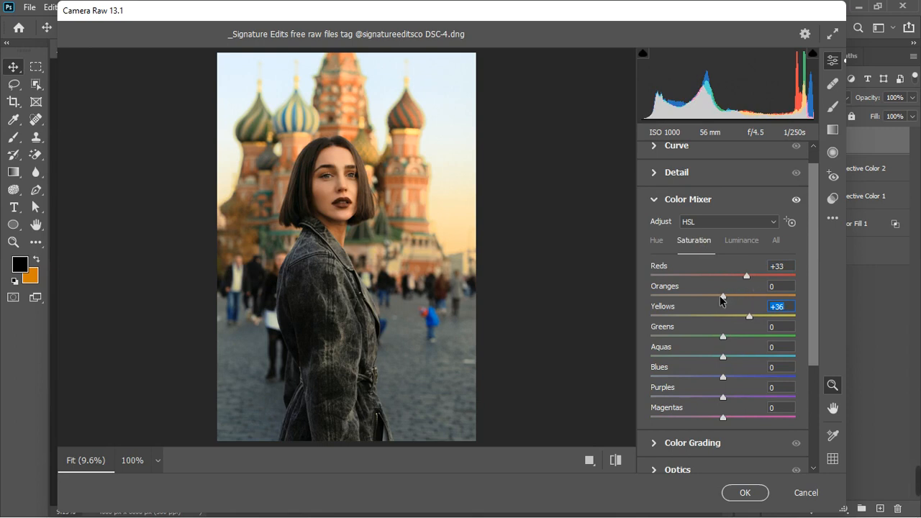
left_click_drag(723, 302, 747, 299)
left_click_drag(746, 299, 747, 299)
Raise the saturation of Greens to +34, Aquas to +38, Blues to +36, Purples to +32 and Magentas to about +40
left_click_drag(722, 336, 748, 335)
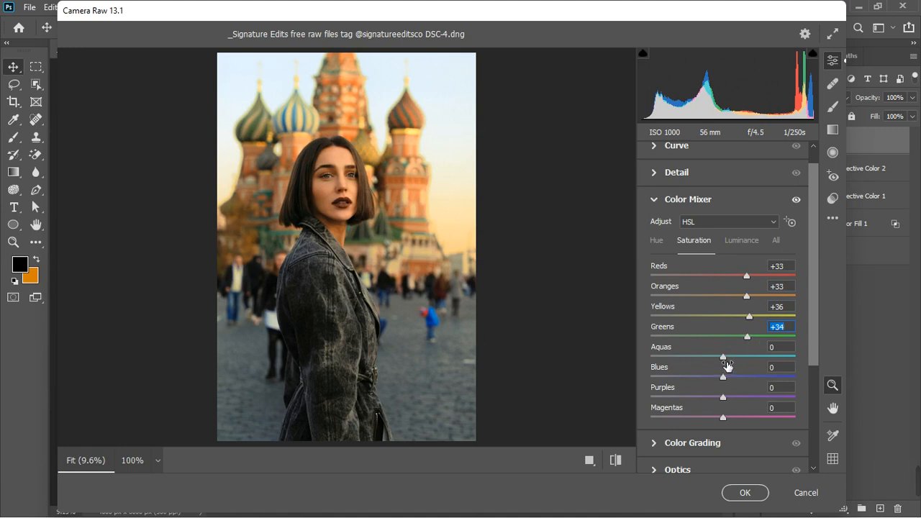
mouse_move(736, 360)
left_mouse_down()
mouse_move(752, 355)
mouse_move(746, 403)
mouse_move(750, 357)
left_mouse_up()
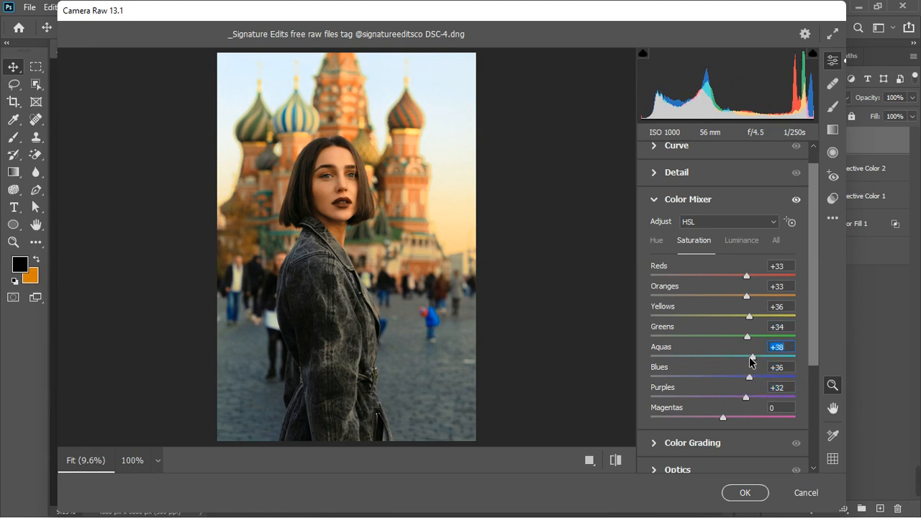
left_click_drag(724, 418, 750, 415)
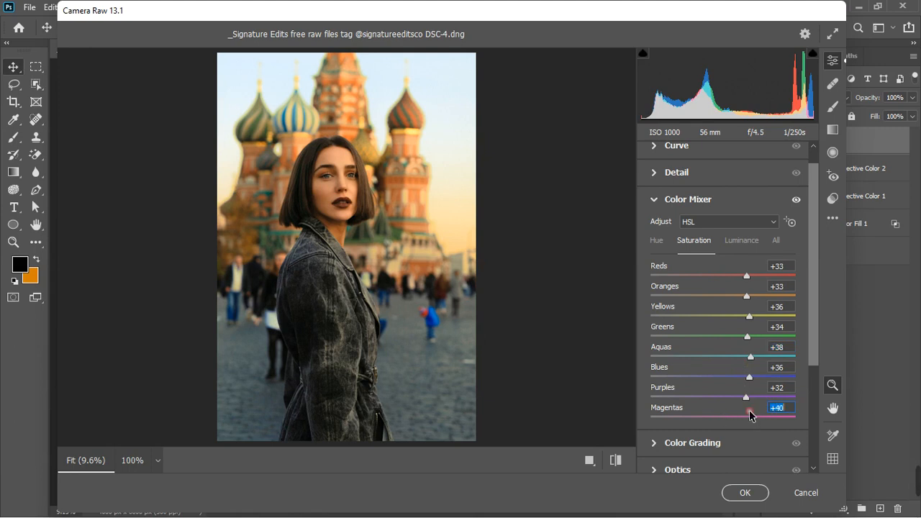
Set the Color Mixer luminance to +26 for Yellows, +24 for Greens, -17 for Aquas and -23 for Blues
left_click(743, 241)
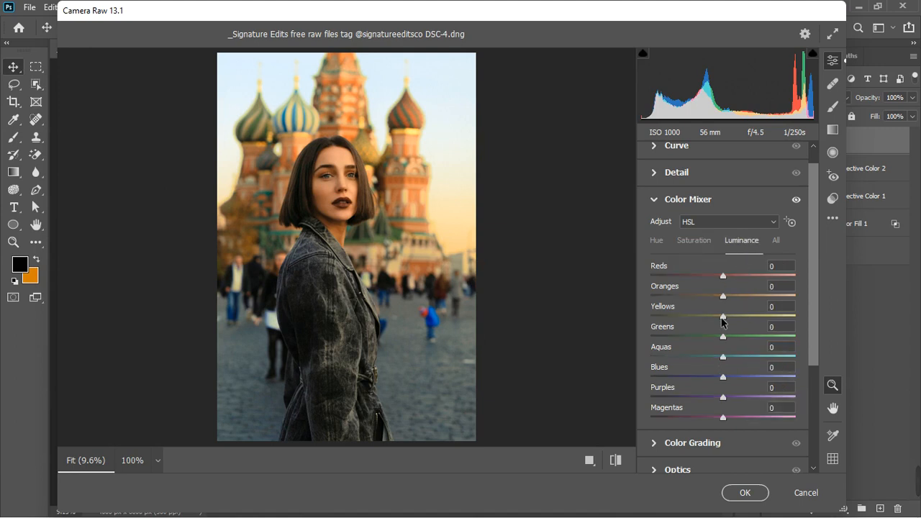
left_click_drag(722, 317, 743, 320)
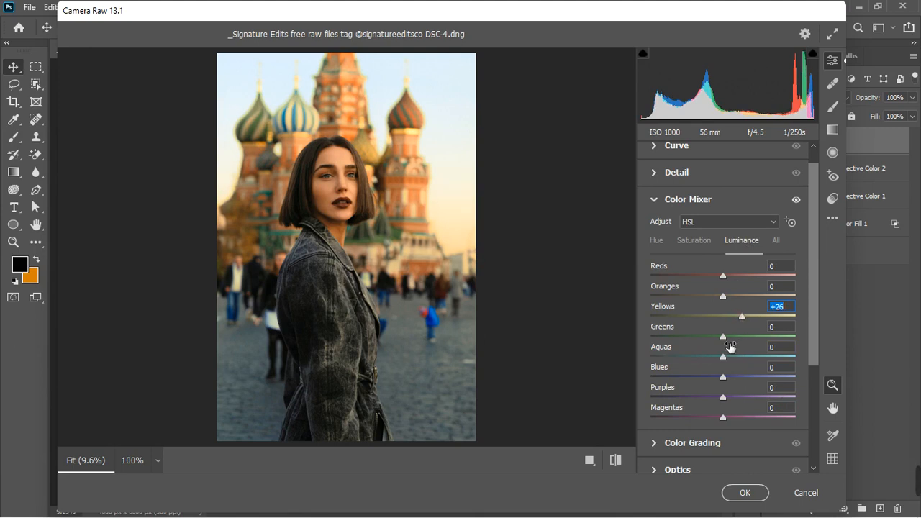
left_click_drag(723, 336, 743, 335)
left_click_drag(723, 379, 716, 358)
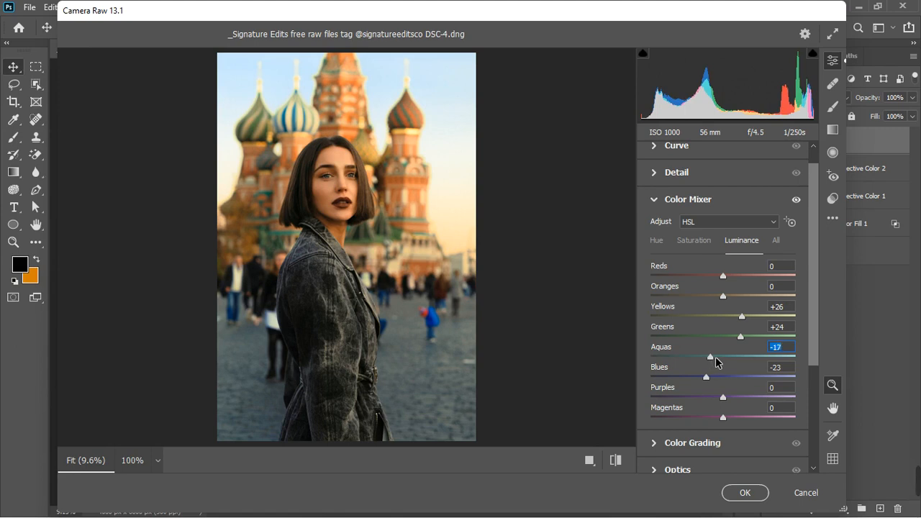
Shift the Color Mixer hue of Reds to -75 and Yellows to +5, and collapse the Color Mixer
left_click(658, 240)
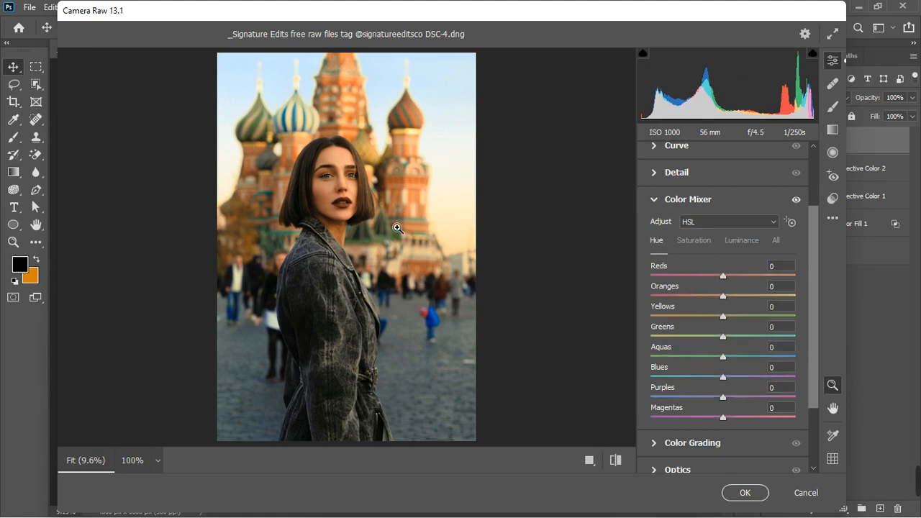
left_click(722, 277)
left_click_drag(722, 278, 673, 278)
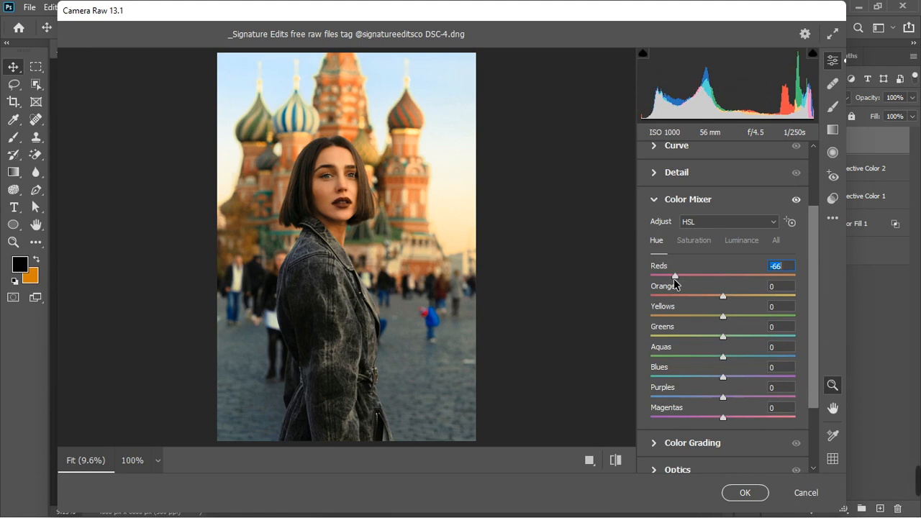
left_click_drag(673, 279, 672, 285)
left_click_drag(724, 316, 727, 318)
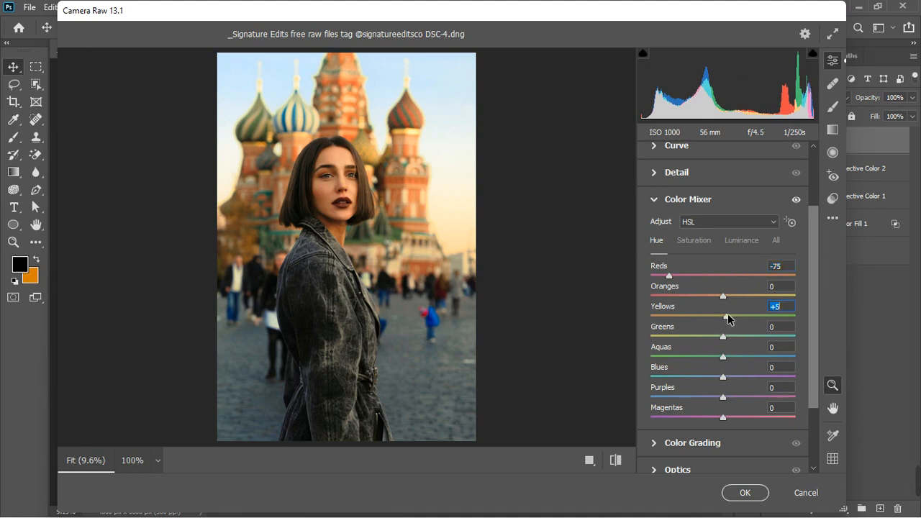
left_click(654, 203)
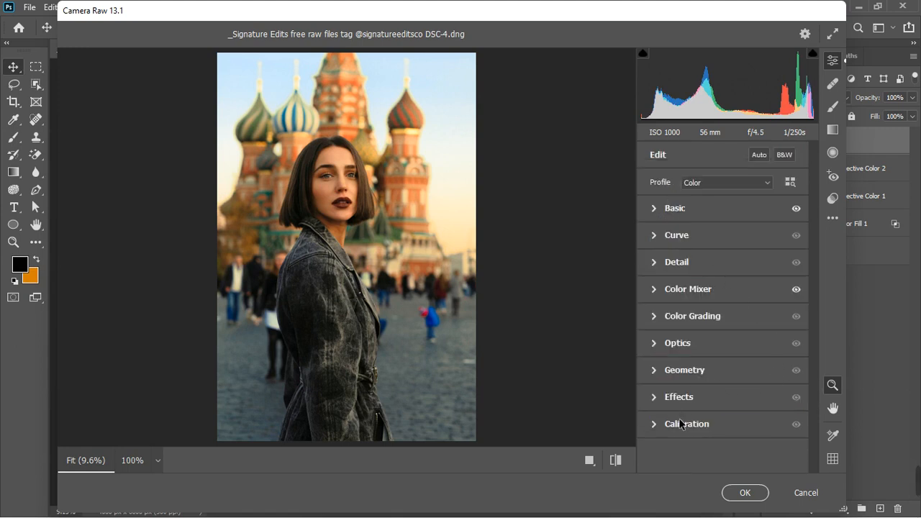
In Calibration, set the hue to +17 for Red Primary, -19 for Blue Primary and +4 for Green Primary
left_click(655, 425)
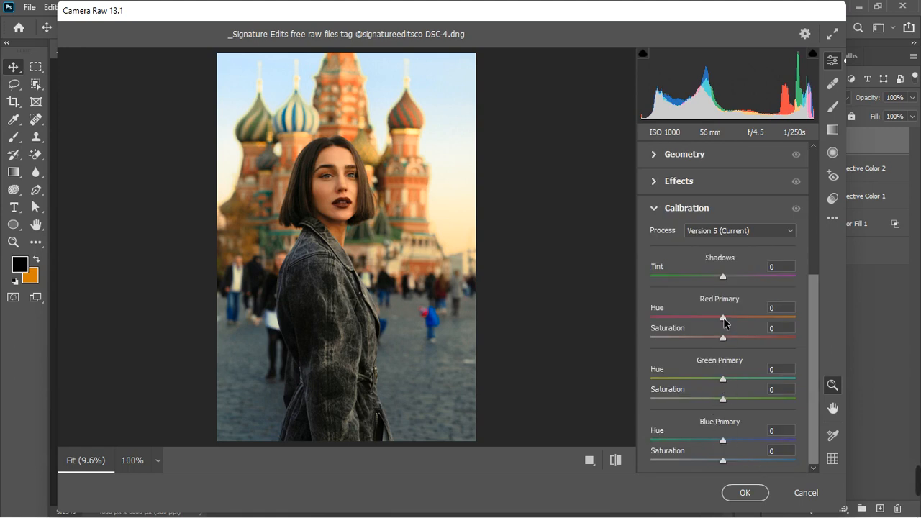
left_click_drag(724, 317, 734, 317)
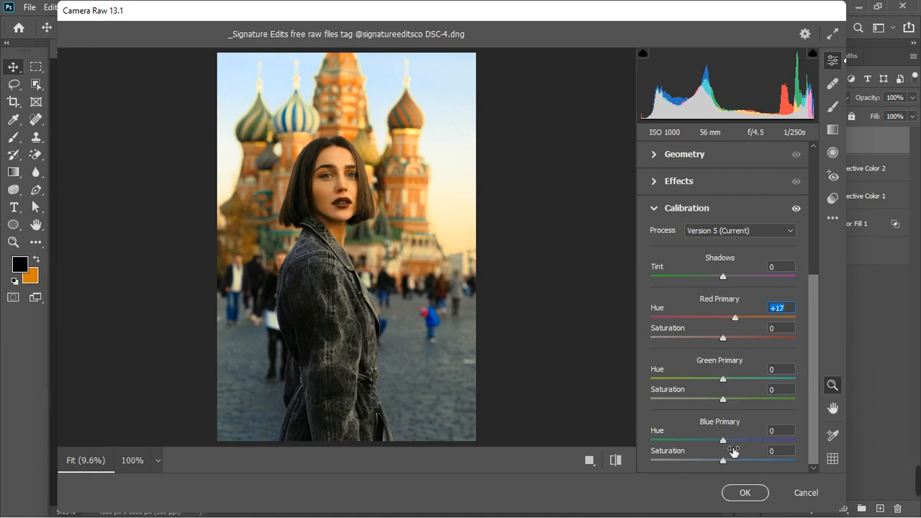
left_click_drag(725, 443, 711, 442)
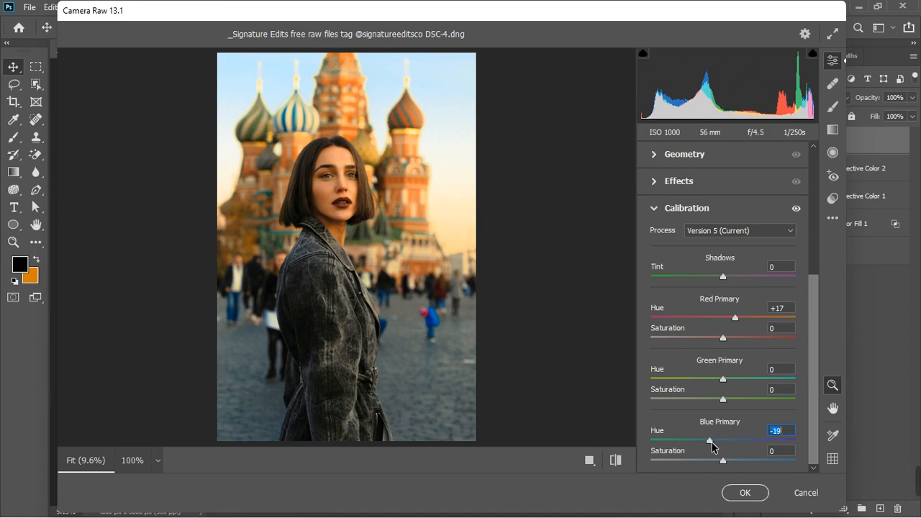
left_click_drag(724, 383, 727, 384)
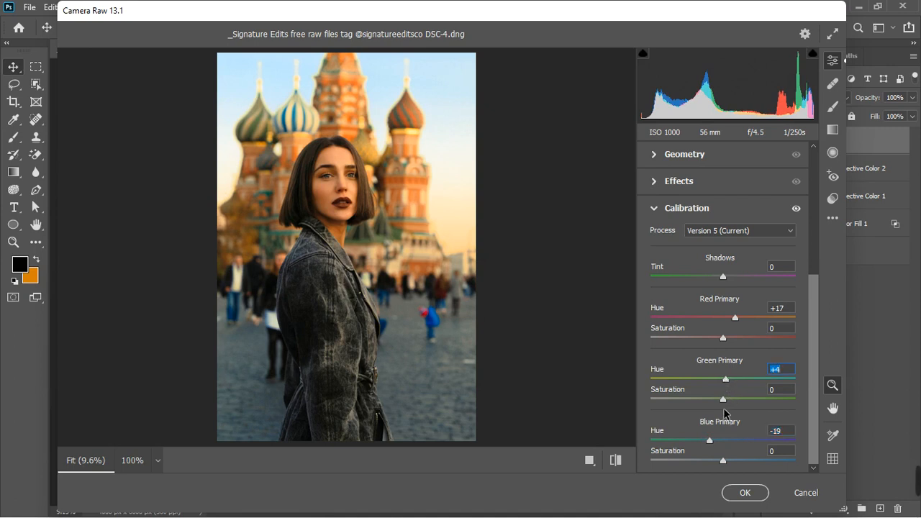
Set the Calibration saturation to +8 for Green Primary, -9 for Blue Primary and -4 for Red Primary, and apply the Camera Raw Filter
left_click_drag(723, 399, 731, 403)
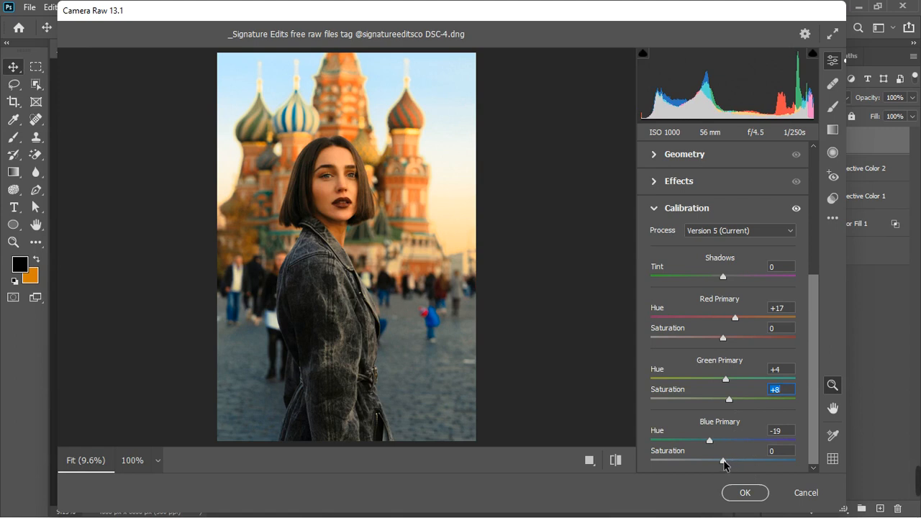
left_click_drag(723, 461, 717, 461)
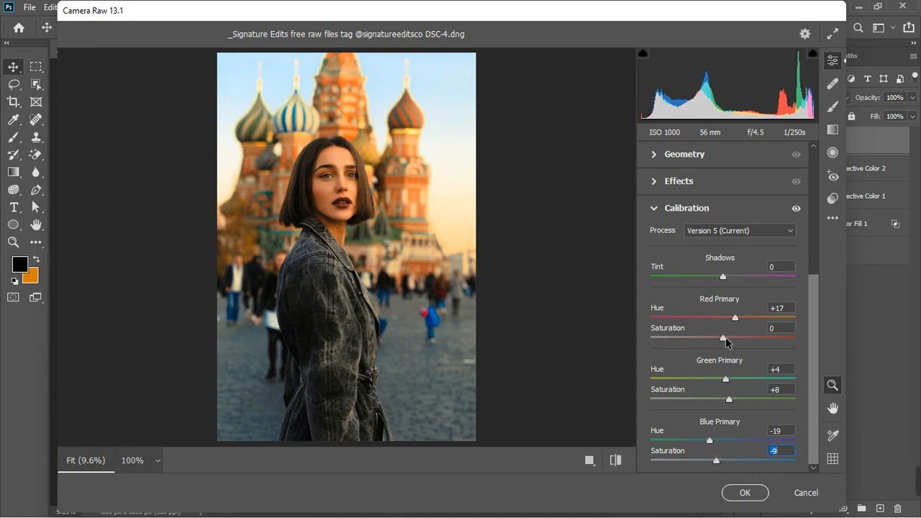
left_click_drag(724, 338, 721, 338)
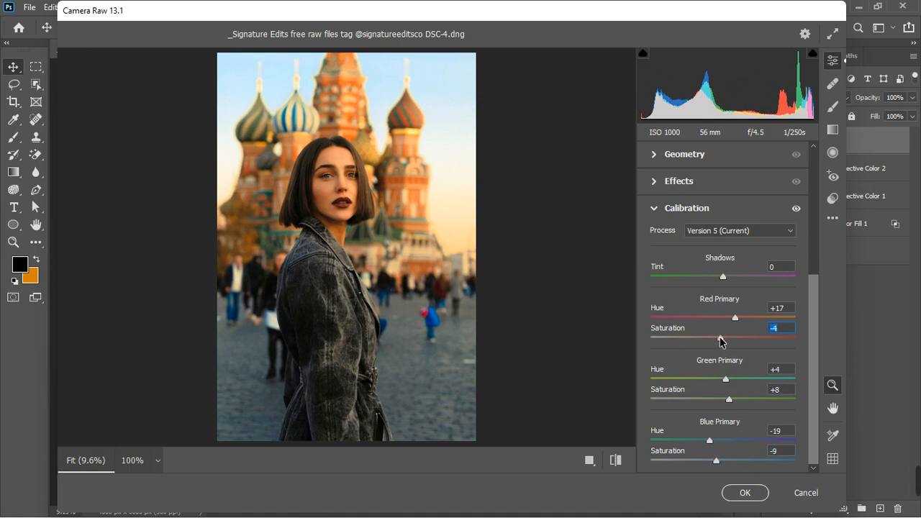
left_click(743, 493)
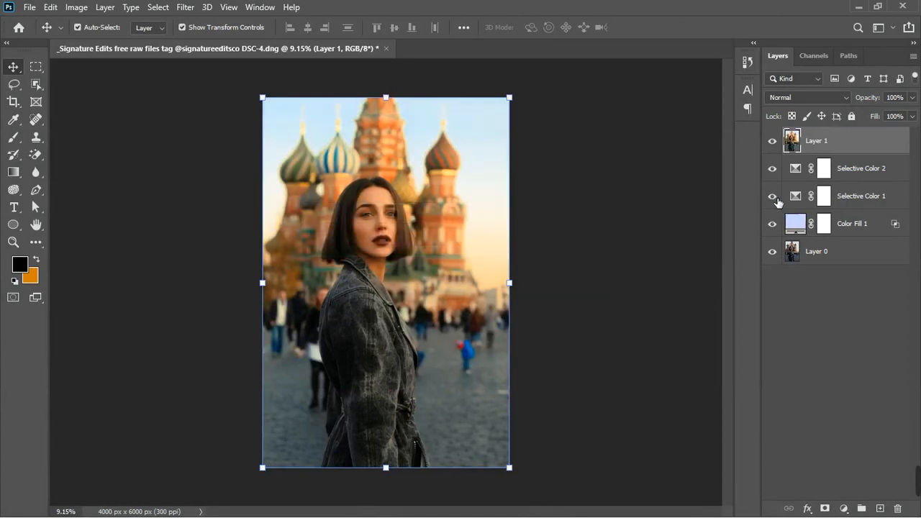
Hide both Selective Color layers and the Color Fill layer, and compare the graded top layer with the original by toggling its visibility
left_click_drag(773, 169, 772, 221)
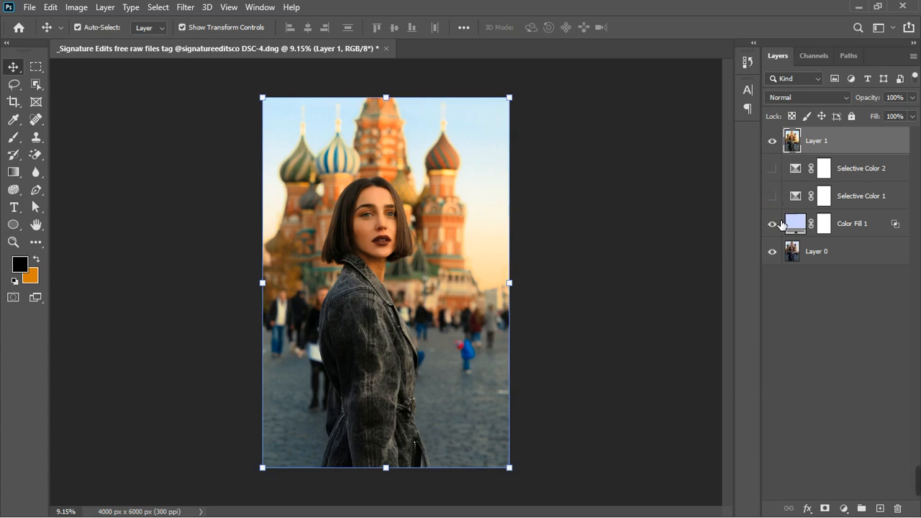
left_click(773, 141)
left_click(774, 142)
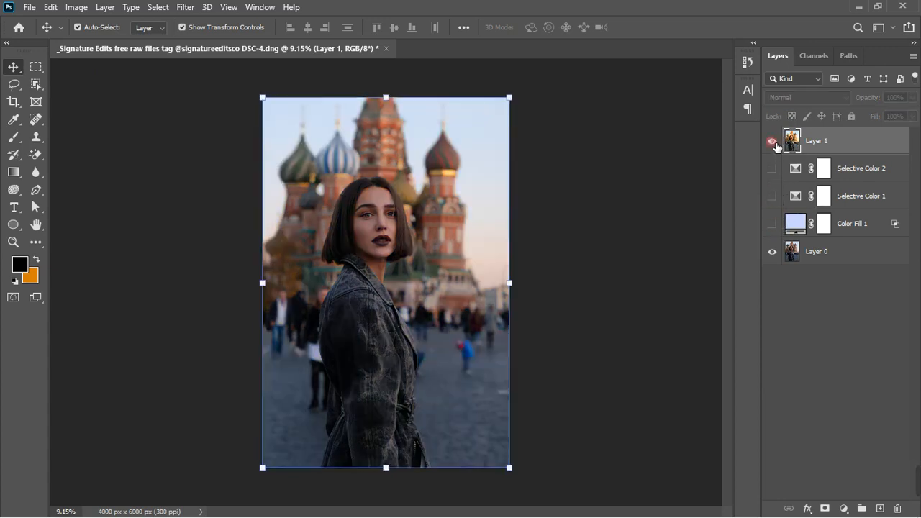
left_click(773, 142)
left_click(773, 142)
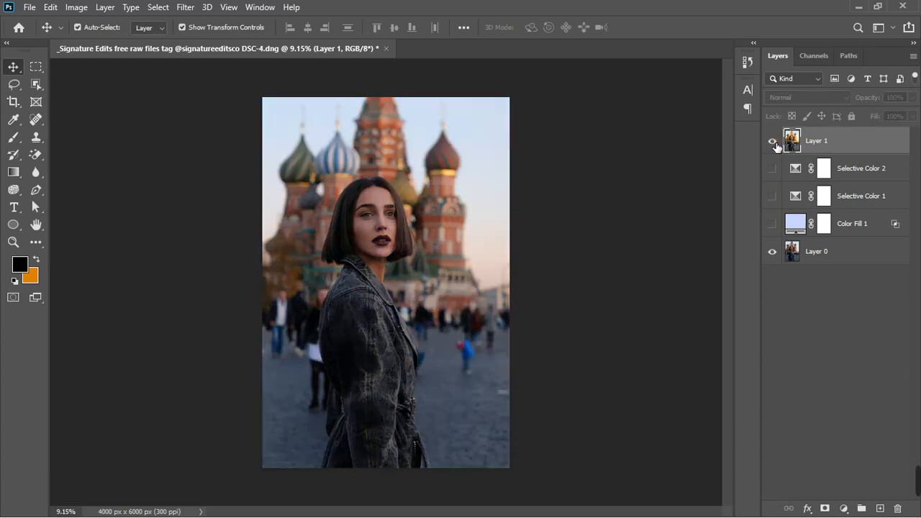
scroll(369, 220, "up", 1)
scroll(369, 219, "down", 3)
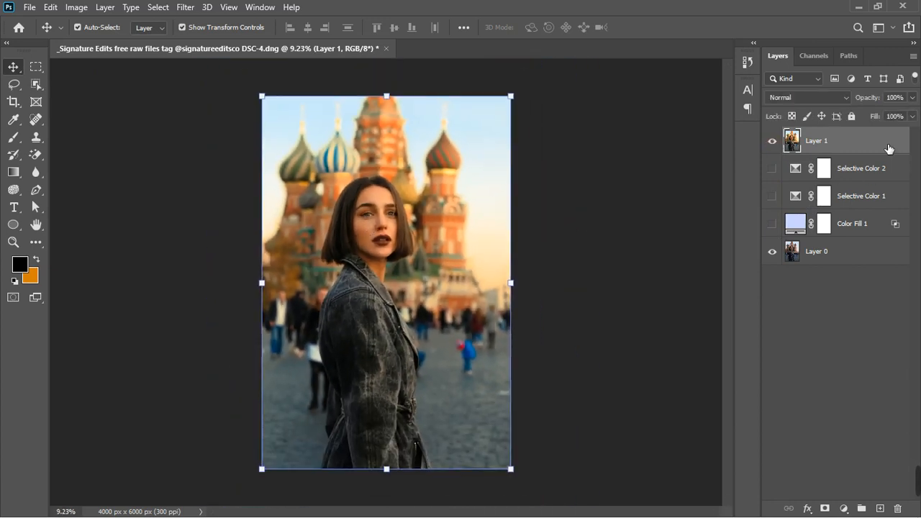
Add an Exposure adjustment layer above the graded Layer 1 and set its exposure to -0.22
left_click(911, 115)
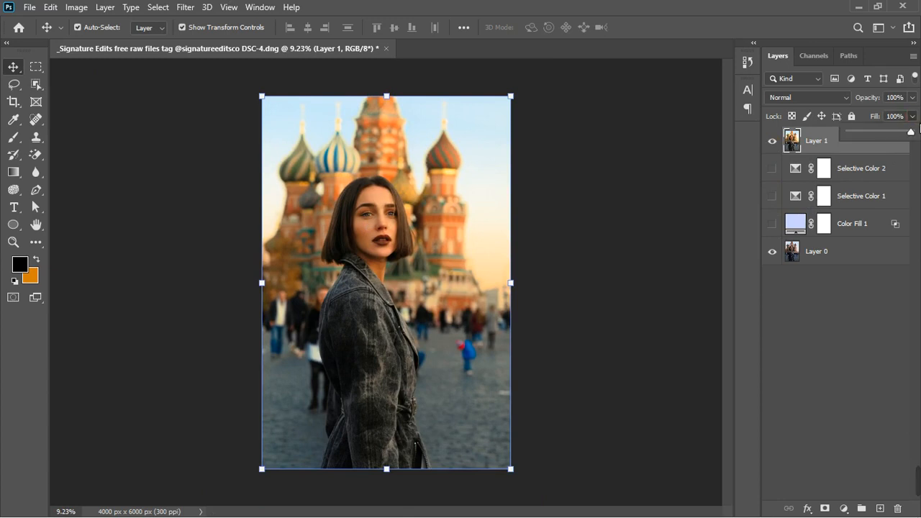
left_click(844, 509)
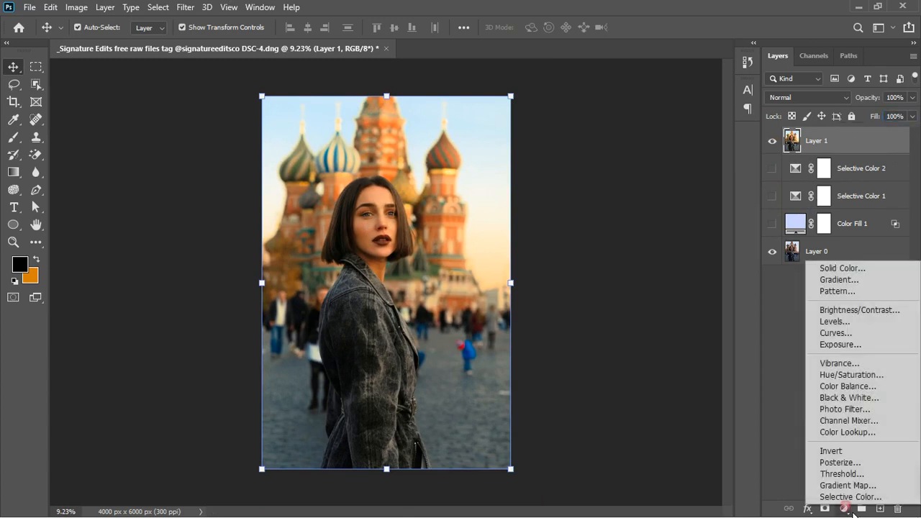
left_click(865, 350)
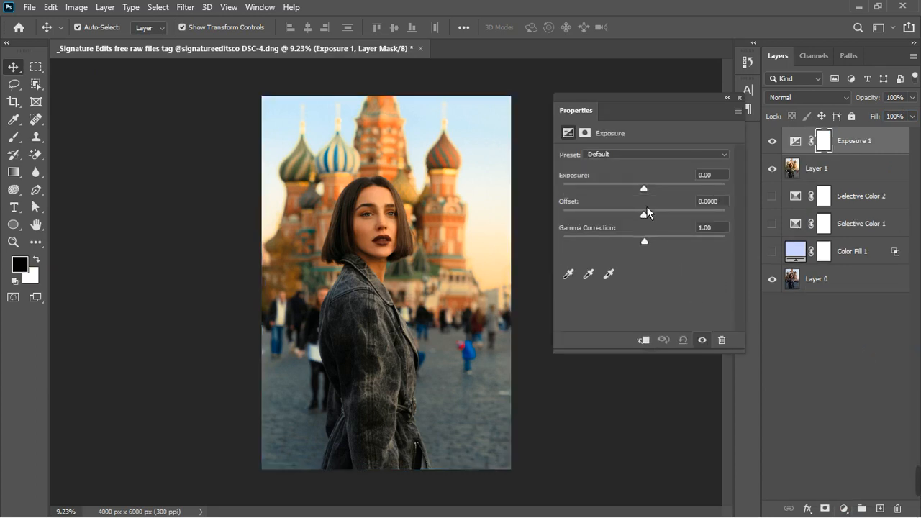
left_click_drag(646, 196, 643, 195)
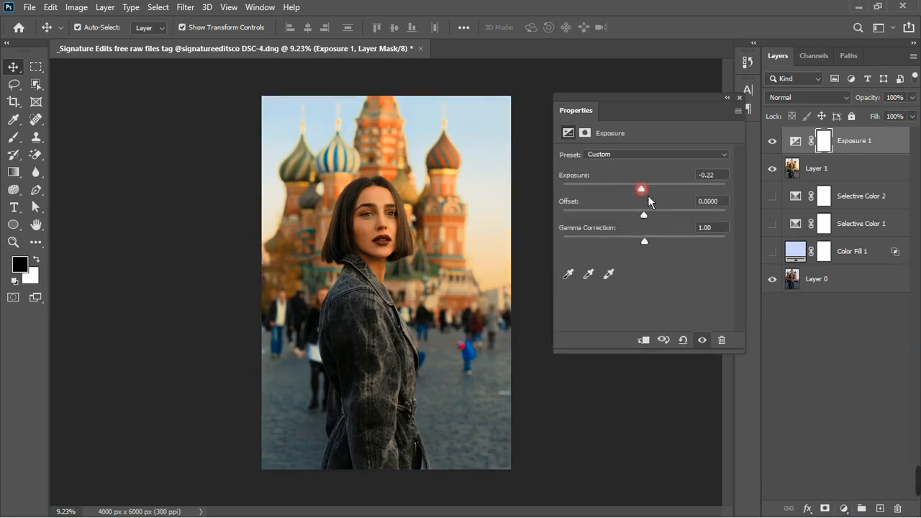
left_click(748, 102)
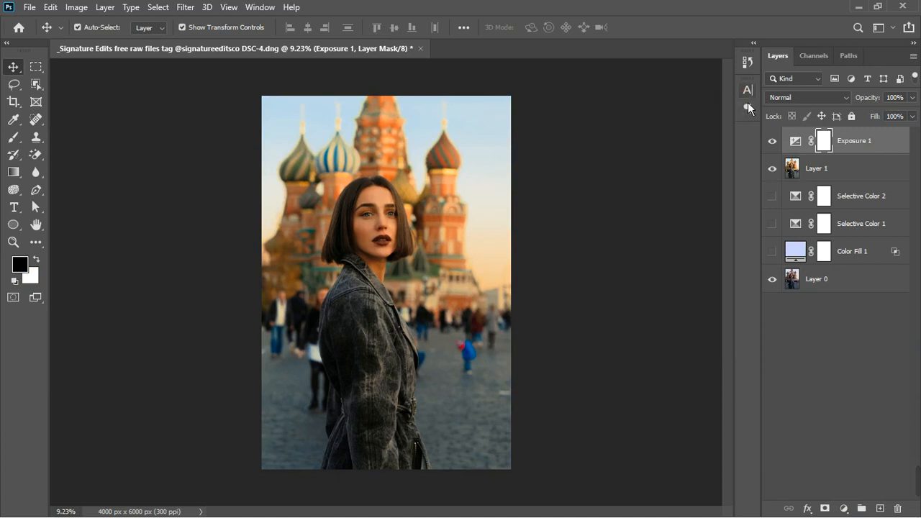
Compare the portrait with and without the Exposure adjustment, then hide that adjustment and toggle Layer 1 to compare the grade with the original
left_click(773, 144)
left_click(773, 141)
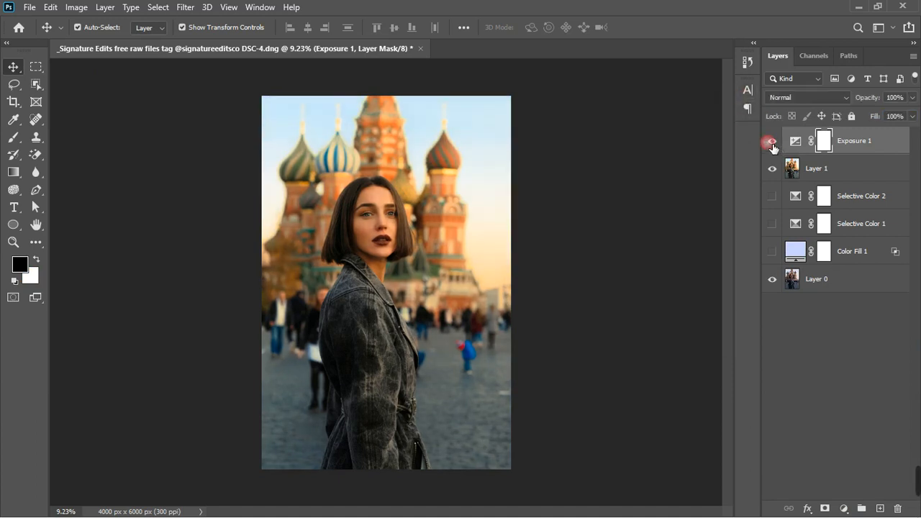
scroll(524, 247, "down", 3)
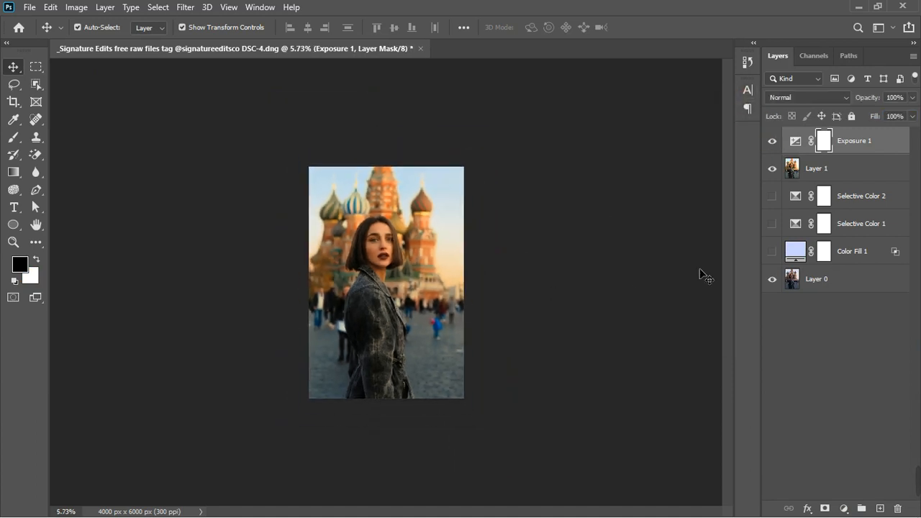
scroll(380, 263, "up", 5)
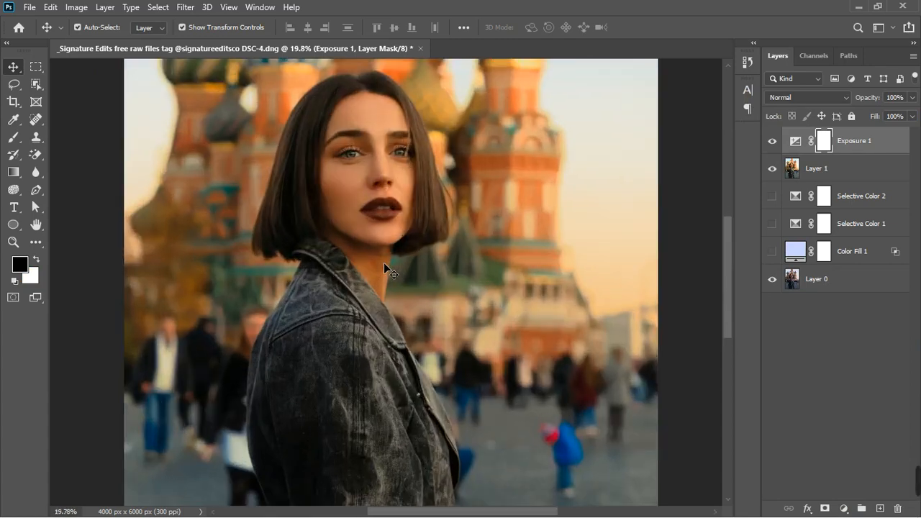
left_click(773, 142)
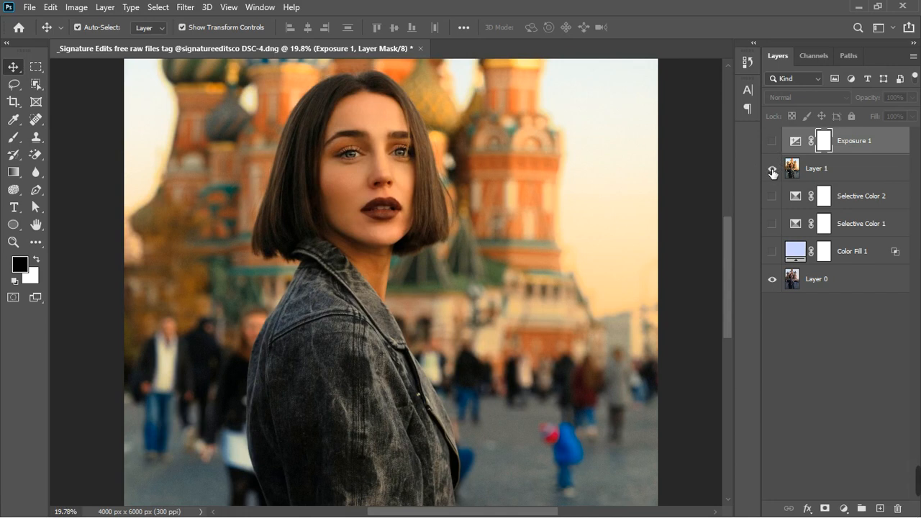
left_click(774, 170)
left_click(774, 171)
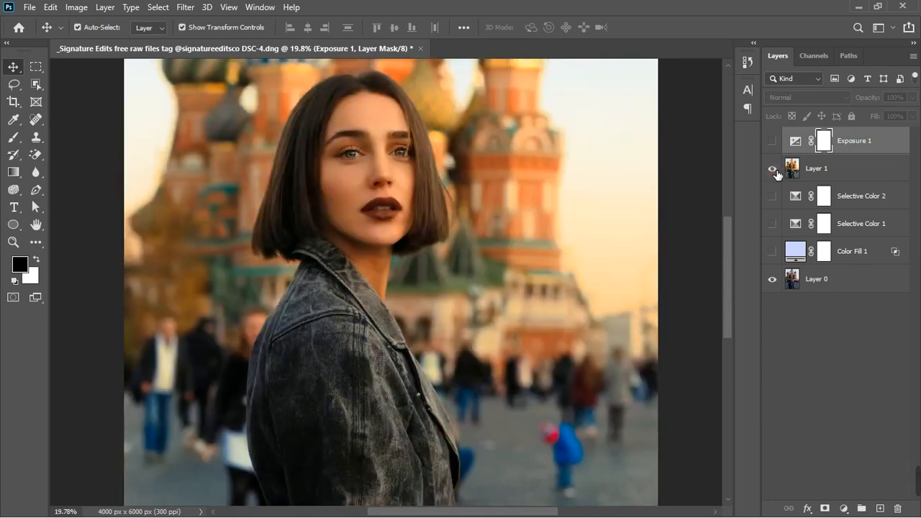